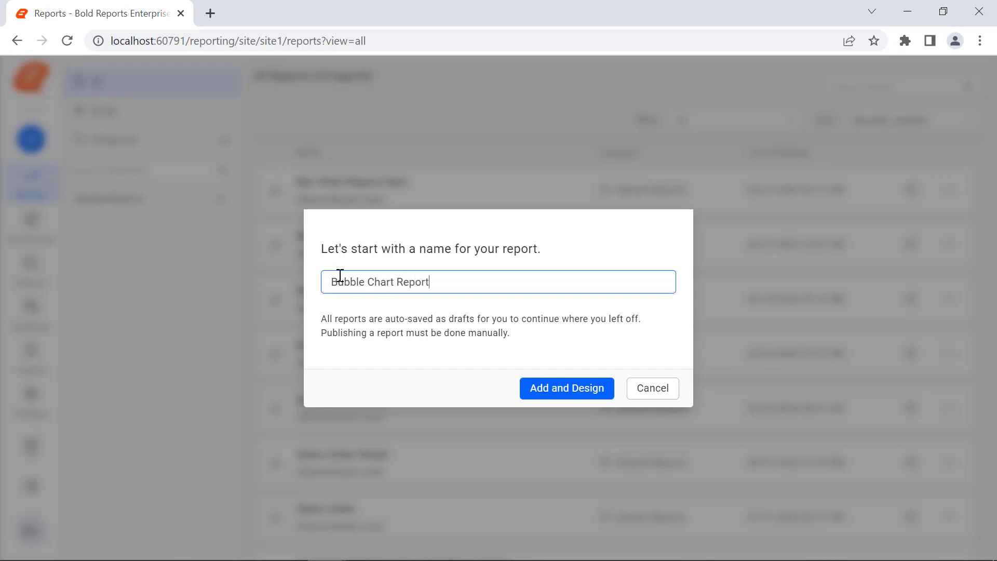
Create the new report named Bubble Chart Report and open it in the designer
click(529, 393)
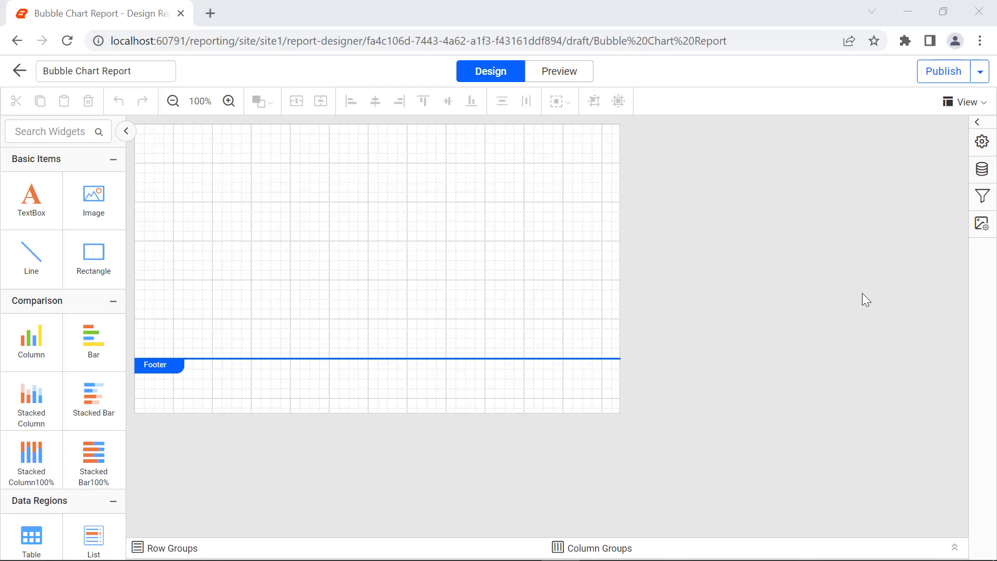
Add an inline JSON data source named GrowthRateDetails, paste the growth rate data, and connect it
click(981, 169)
click(759, 540)
click(736, 311)
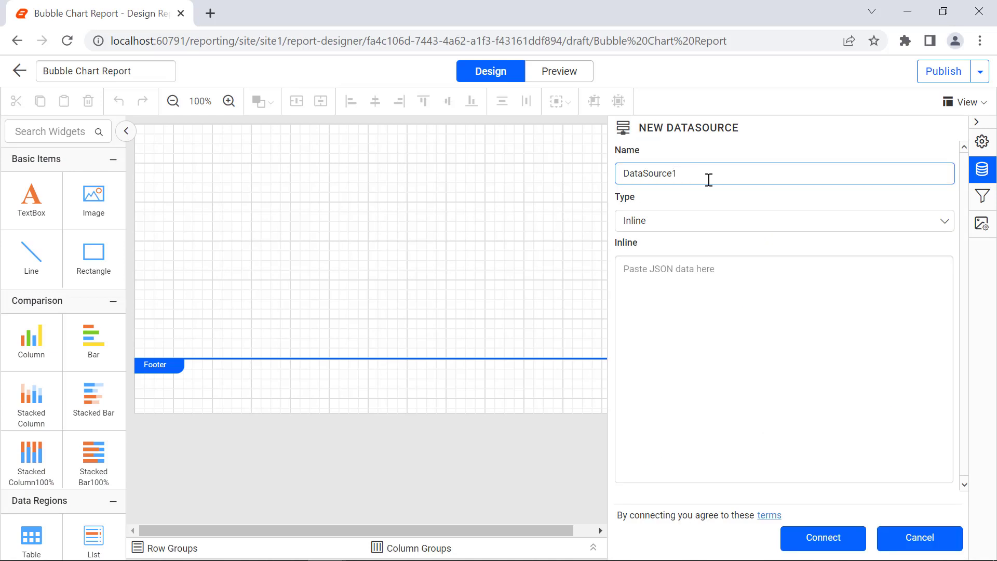
double_click(709, 179)
text(GrowthRateDetails)
click(708, 276)
key(ctrl+v)
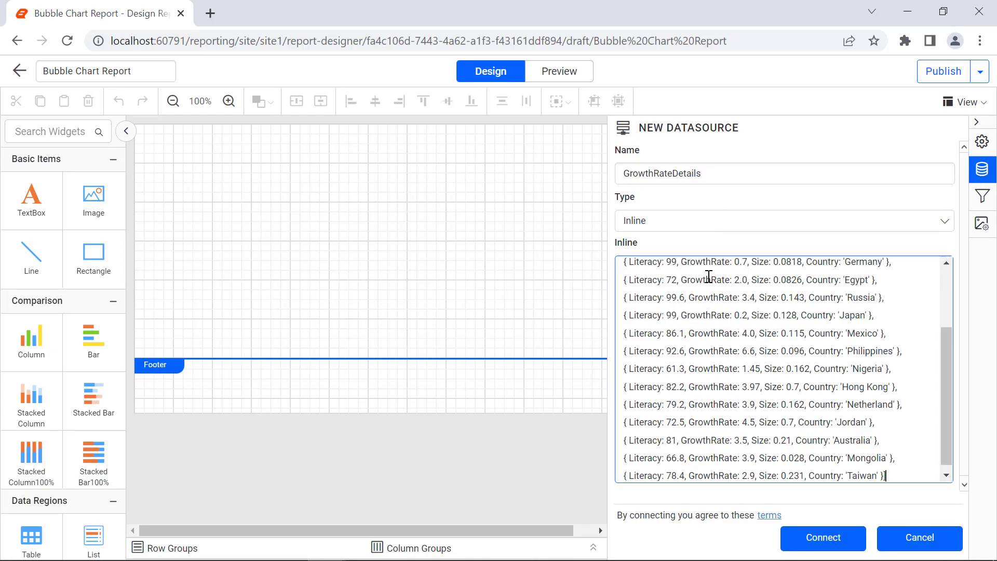
click(833, 552)
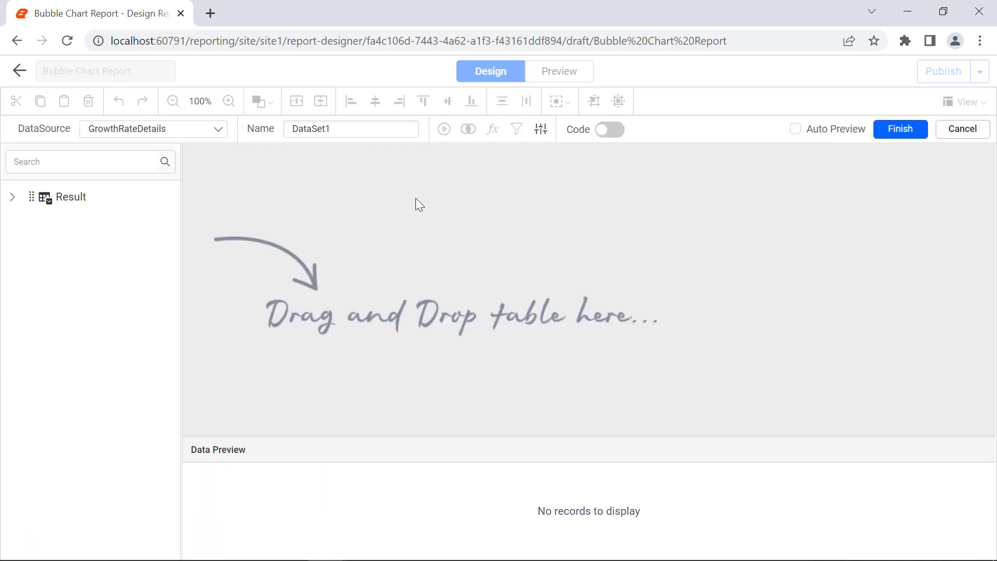
Create a dataset named GrowthRateDataset from the Result table and finish it
double_click(367, 131)
text(GrowthRateDataset)
drag(62, 197, 367, 190)
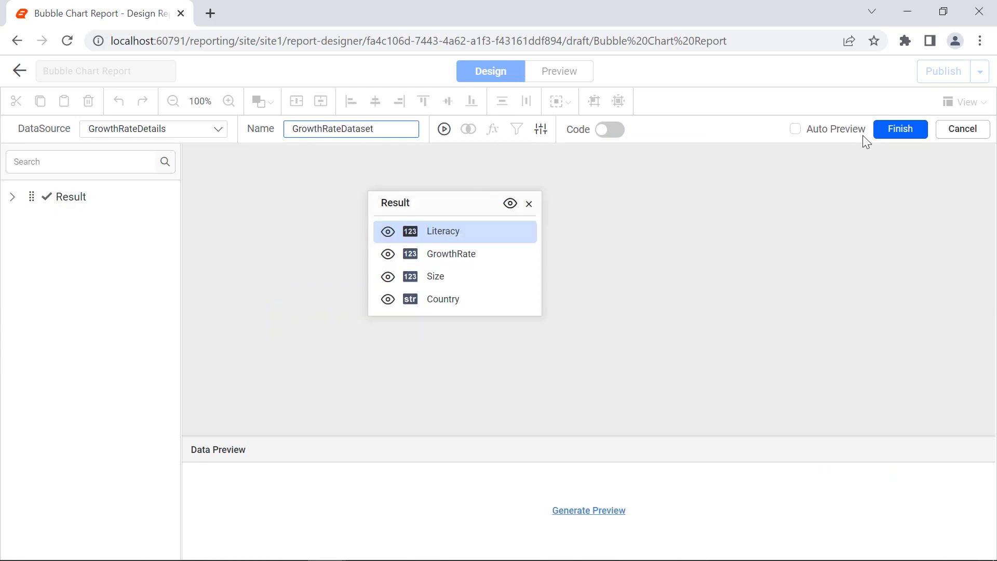
click(877, 135)
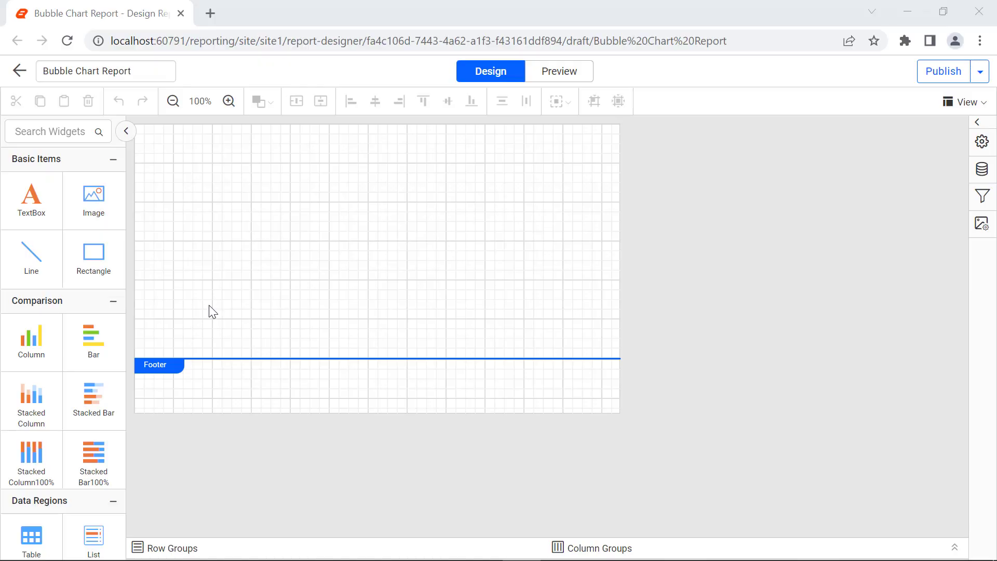
Insert a Bubble chart into the report body and enlarge it to span the body width
scroll(62, 312, down, 10)
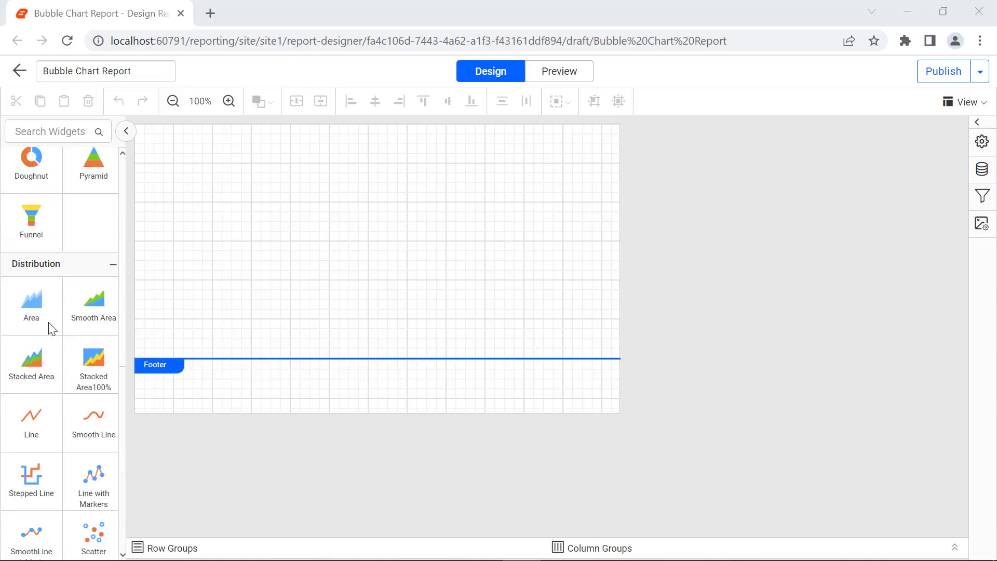
drag(31, 457, 141, 135)
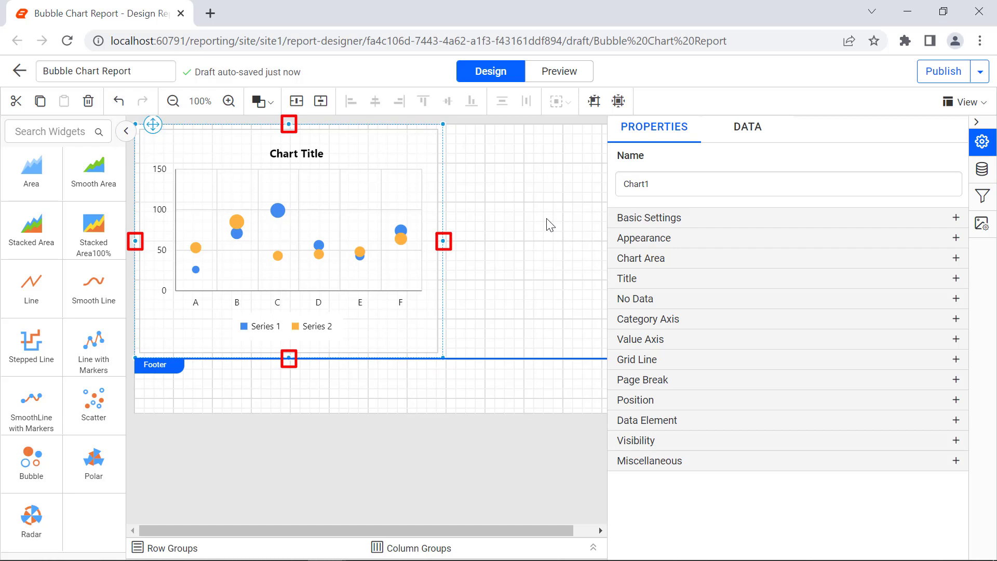
mouse_move(442, 356)
mouse_down()
mouse_move(623, 439)
mouse_move(719, 428)
mouse_up()
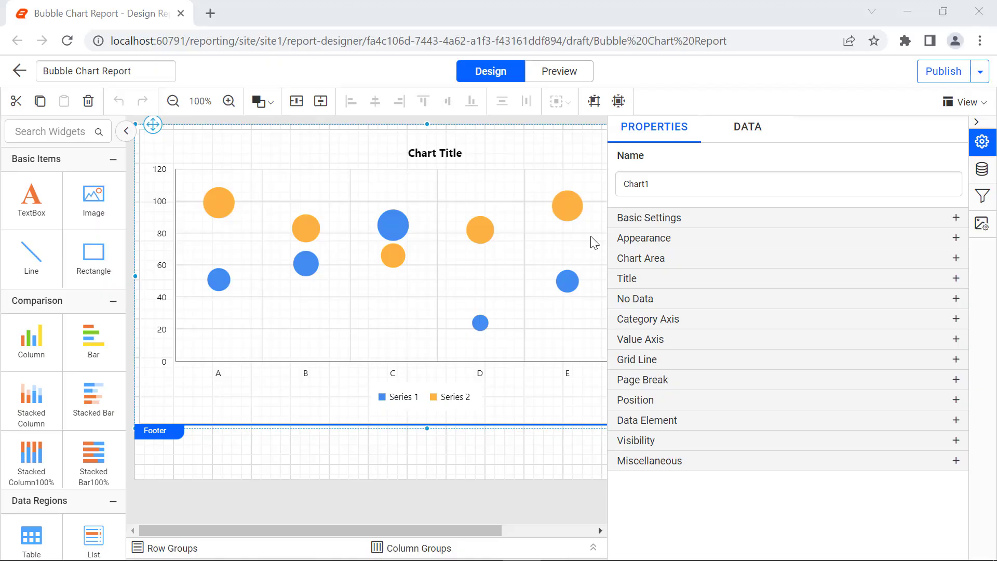
Assign GrowthRate to the chart's Y values and open its expression options
click(745, 147)
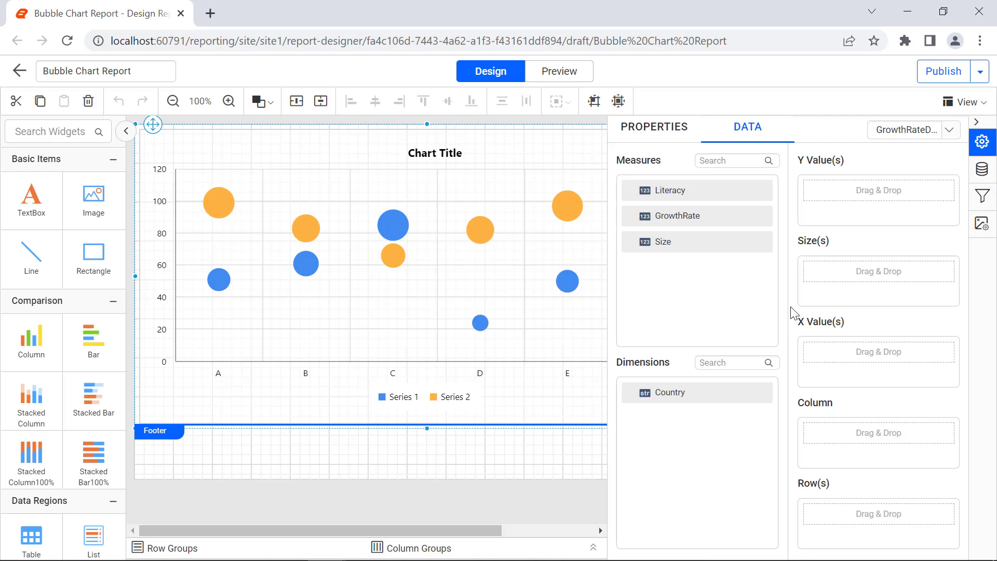
drag(762, 217, 814, 193)
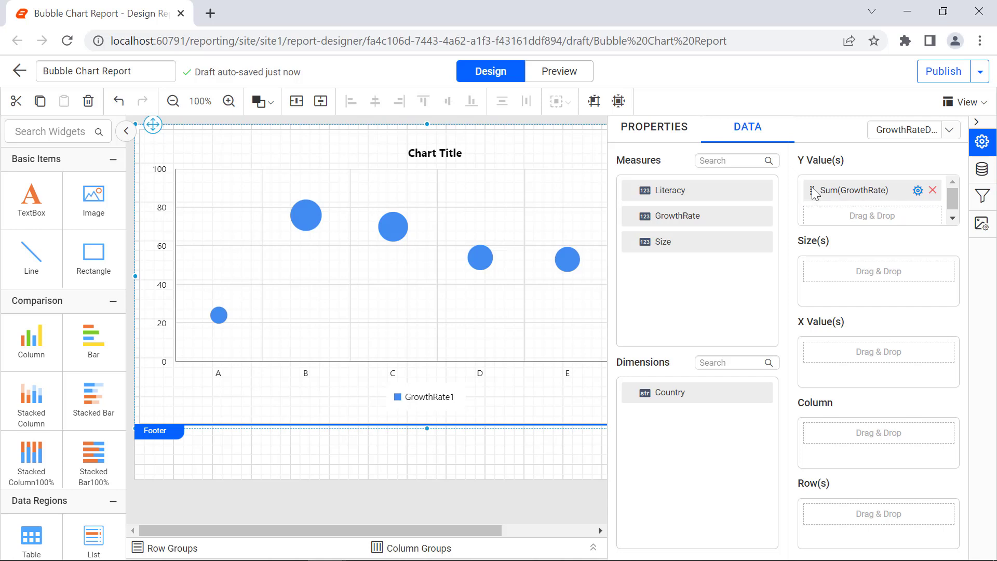
click(918, 191)
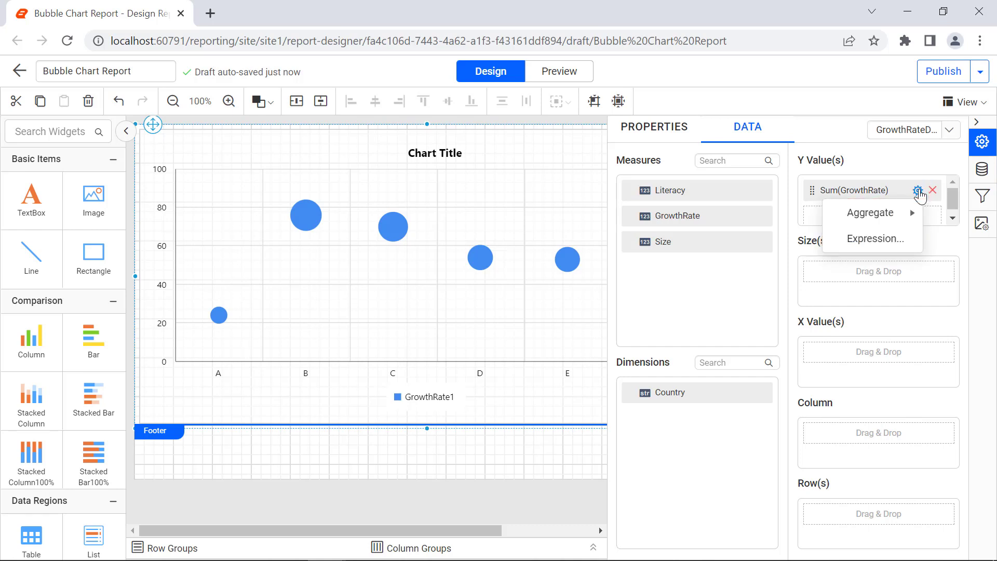
mouse_move(916, 215)
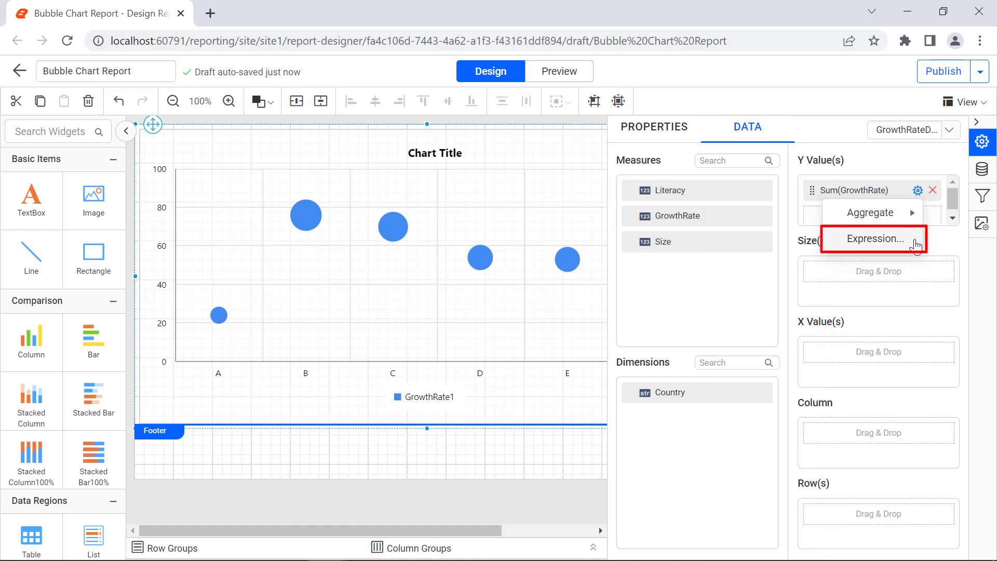
click(915, 244)
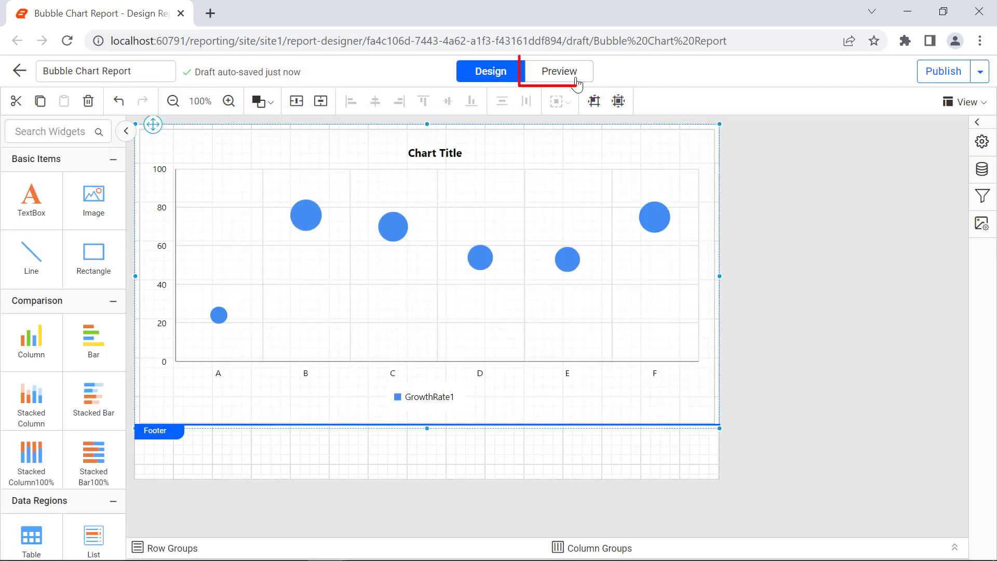
Preview the chart and return to the design view
click(577, 82)
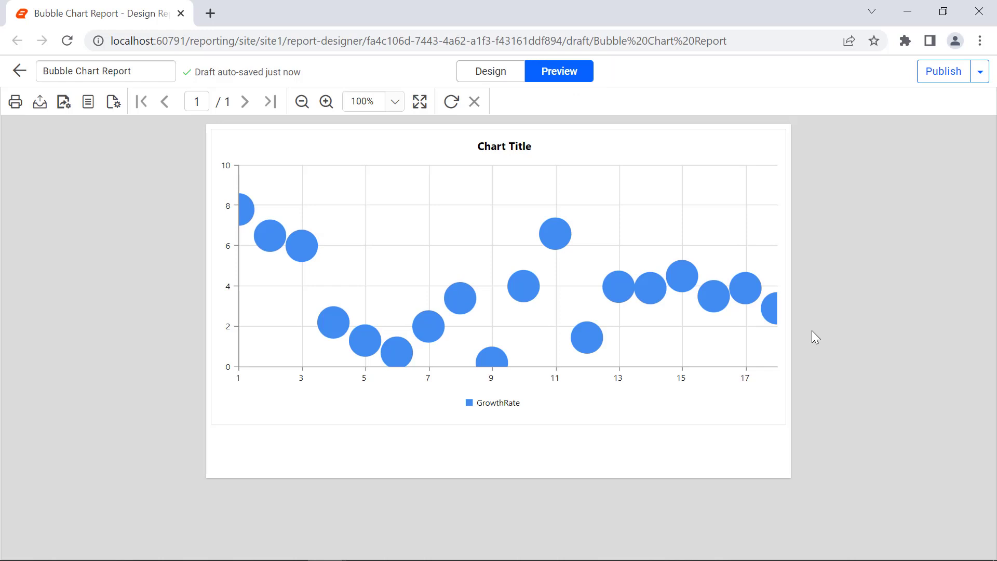
click(516, 79)
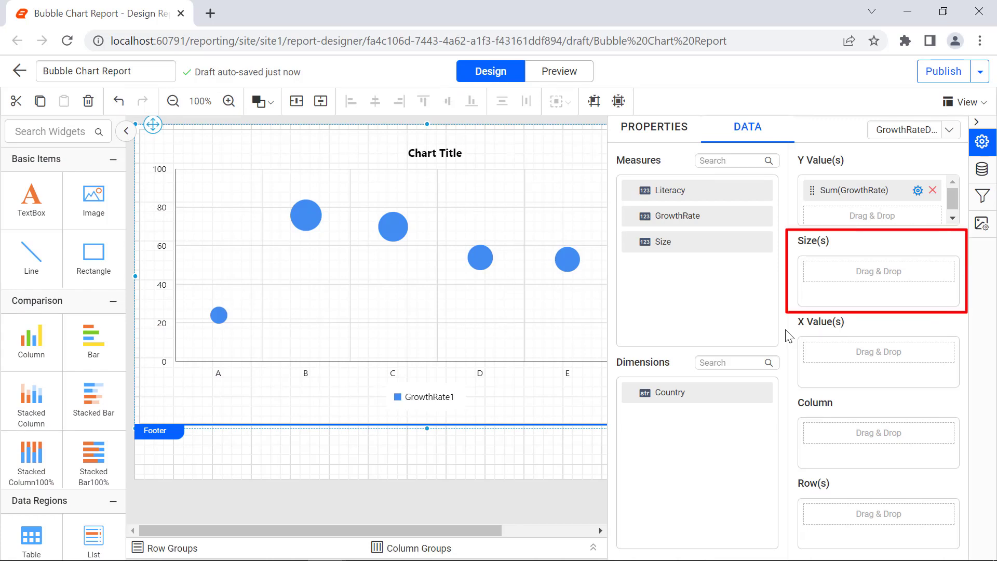
Assign Size to the chart's bubble sizes and preview the result before returning to design
drag(754, 243, 810, 274)
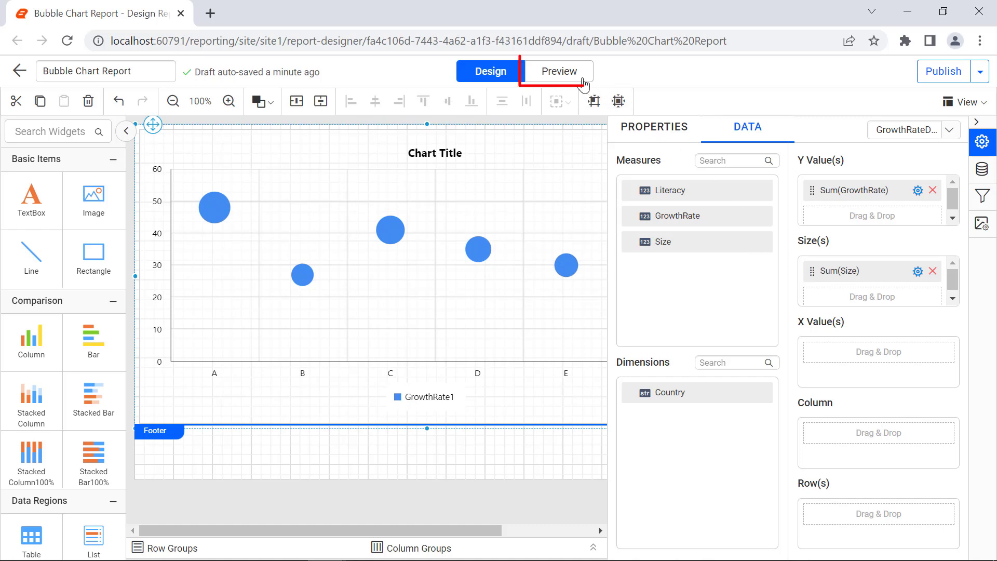
click(582, 81)
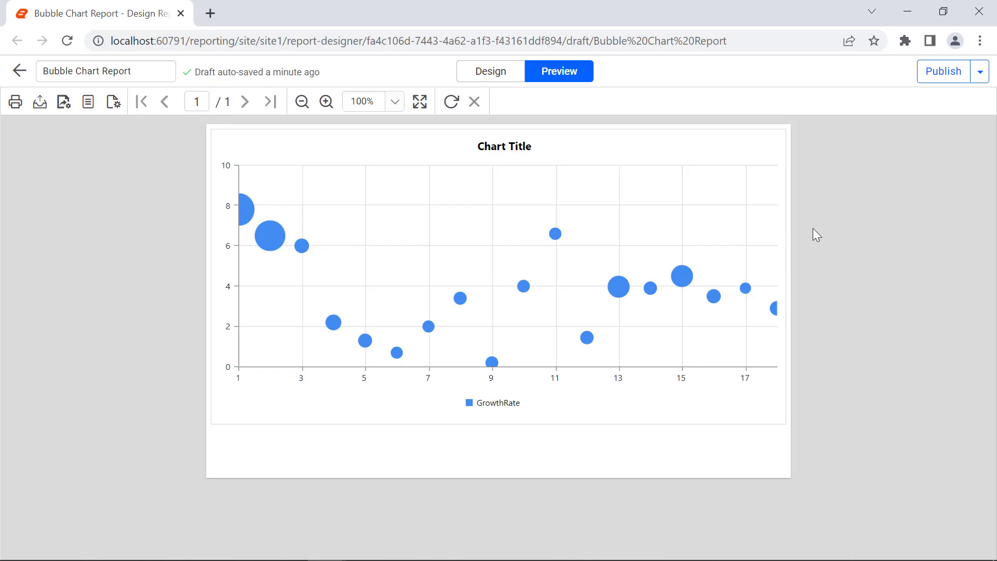
click(514, 78)
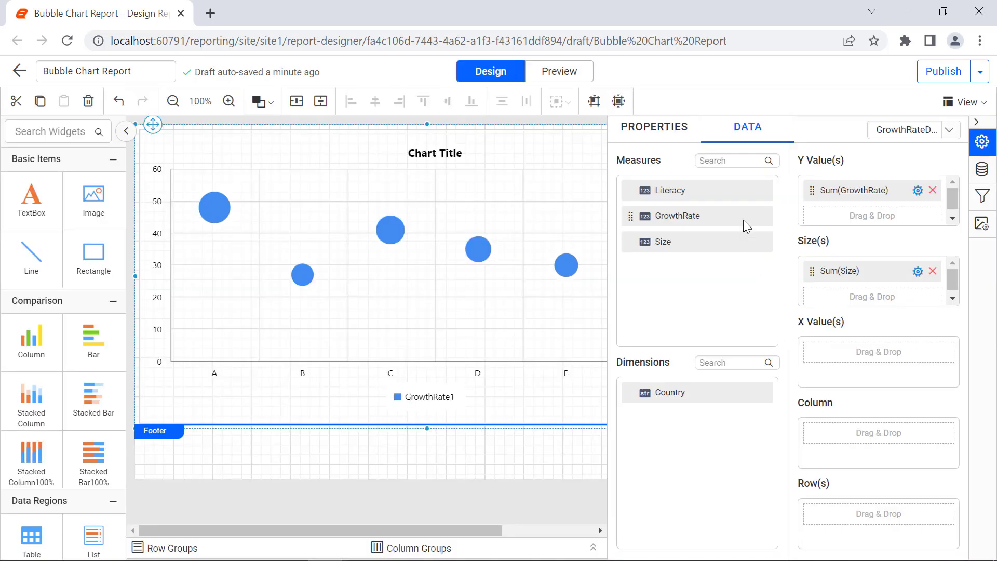
Add Literacy as the chart's column grouping and preview the result before returning to design
drag(740, 190, 825, 442)
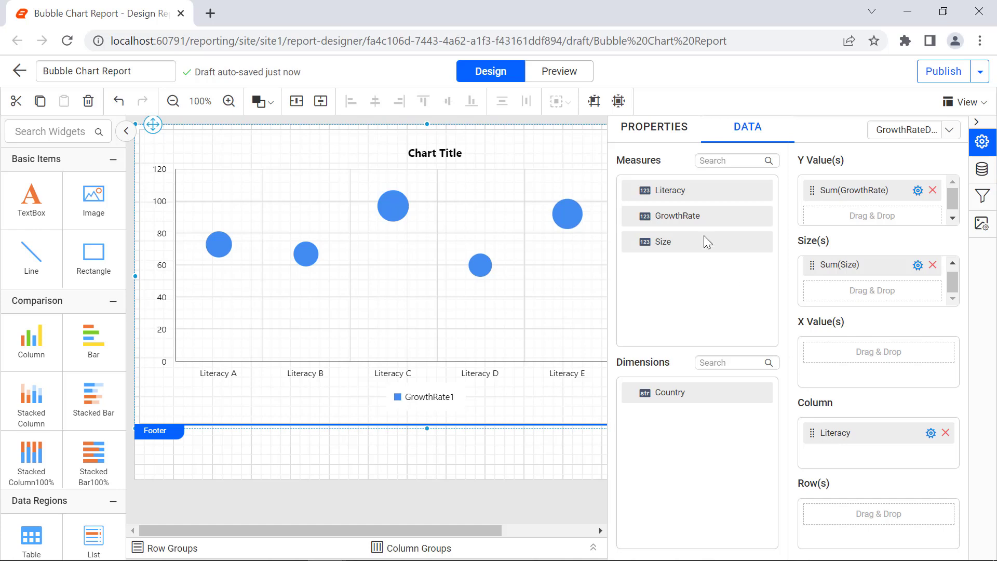
click(586, 77)
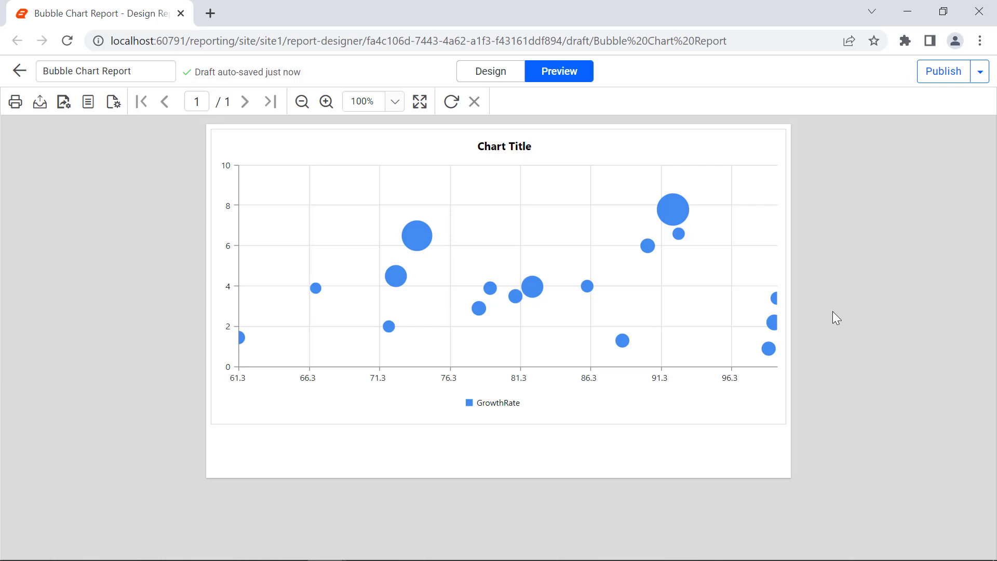
click(509, 79)
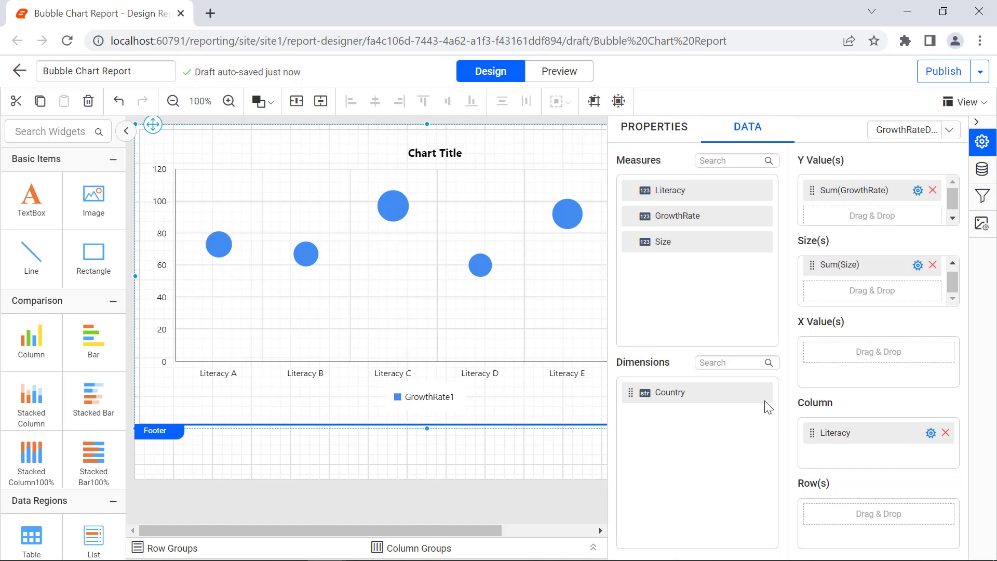
Add Country as the chart's row grouping and preview the result before returning to design
drag(767, 401, 837, 512)
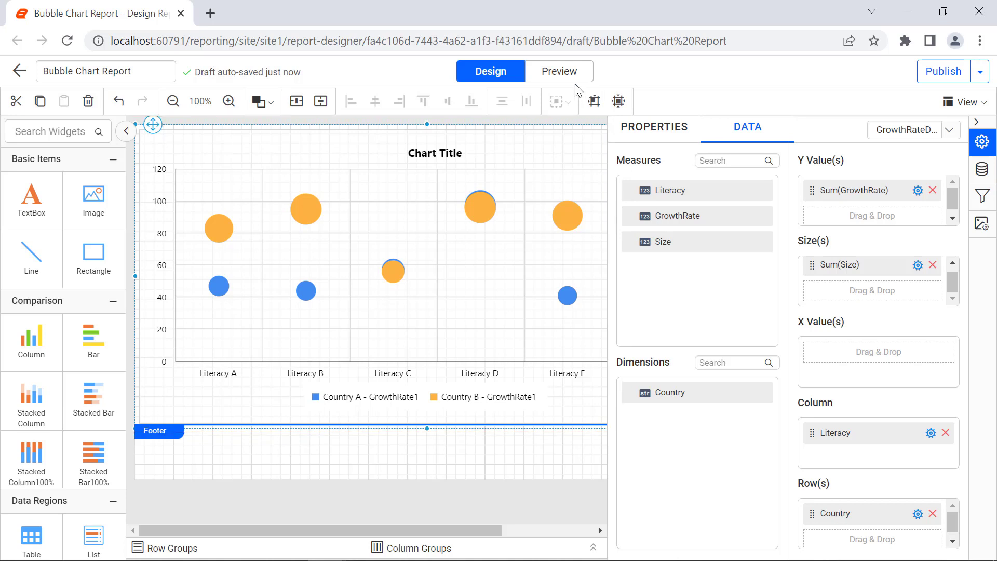
click(559, 72)
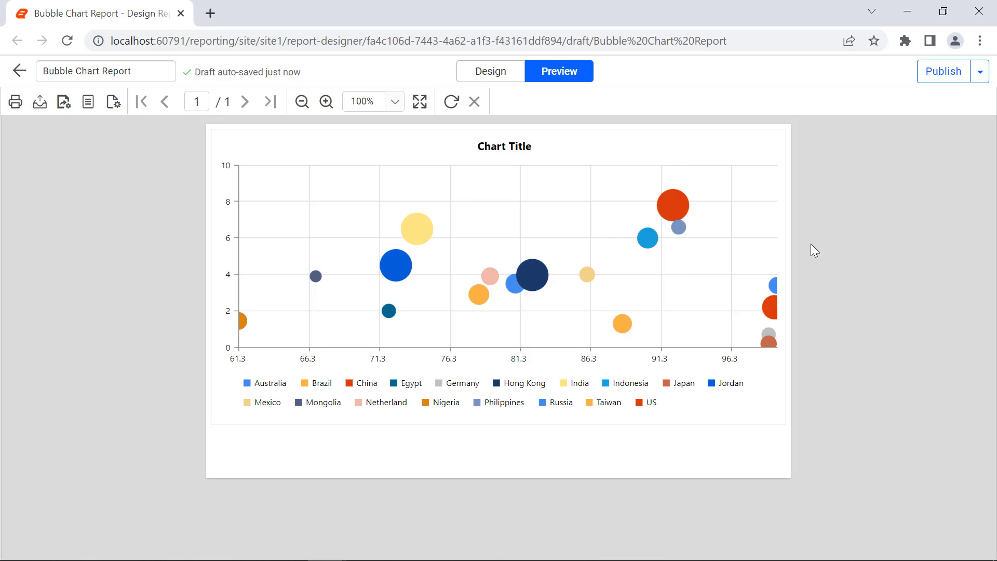
click(501, 79)
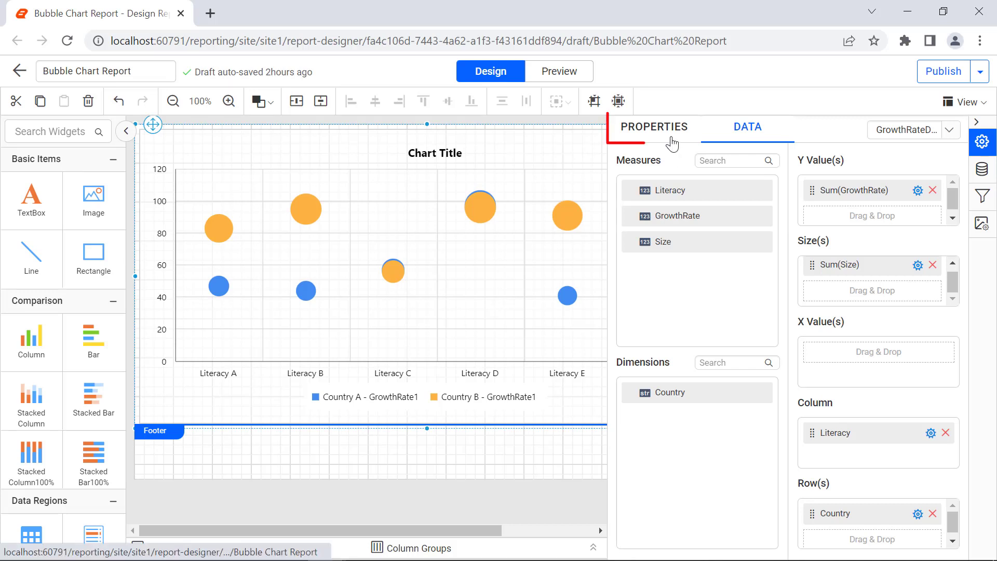
Set the chart's appearance border style to Double
click(672, 143)
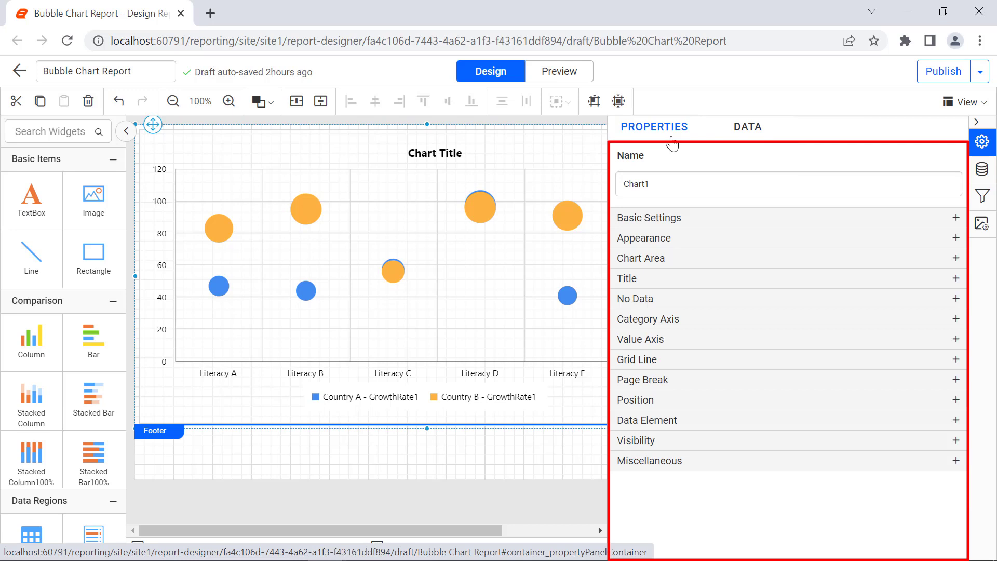
click(851, 238)
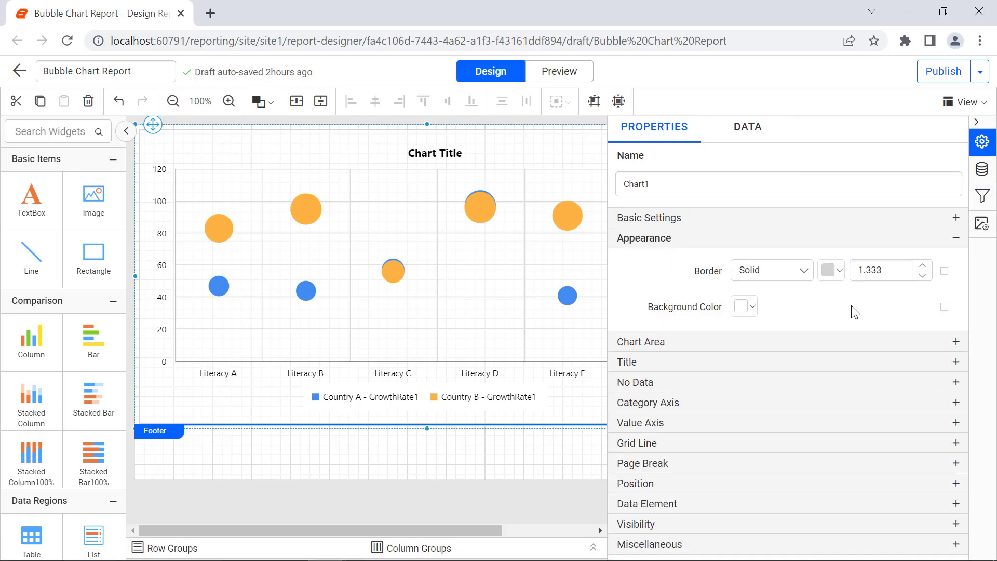
click(779, 270)
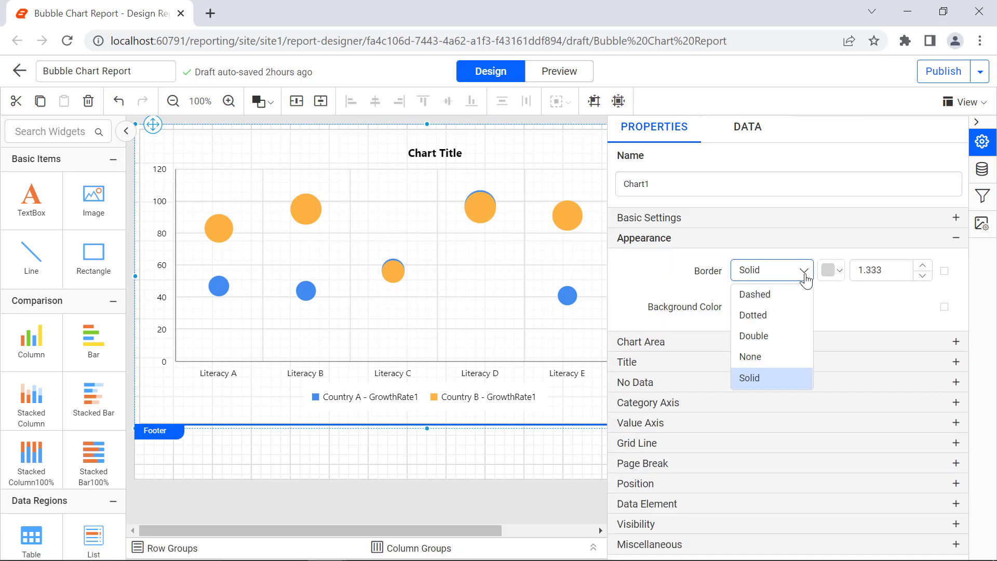
click(789, 332)
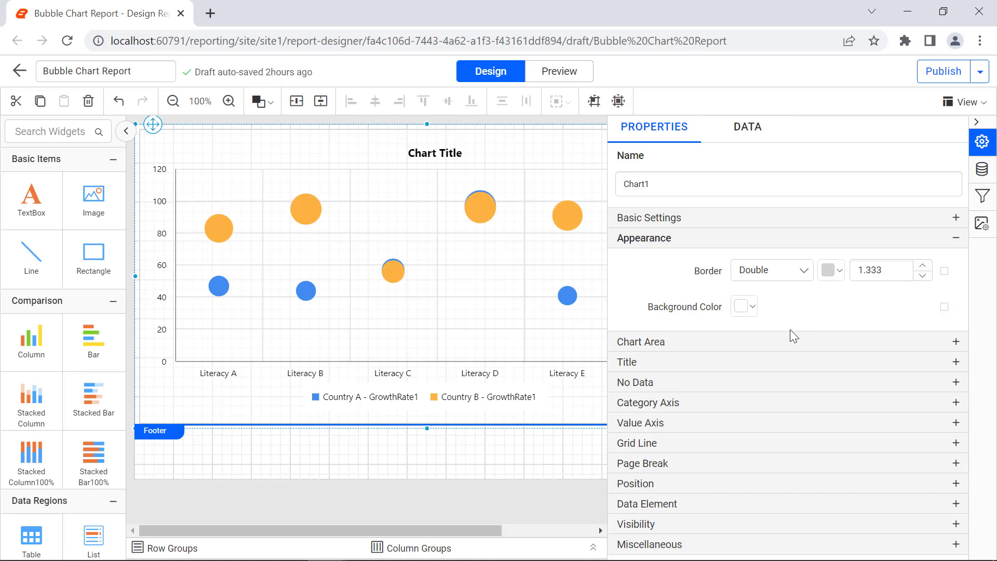
Set the chart border color to black
click(833, 270)
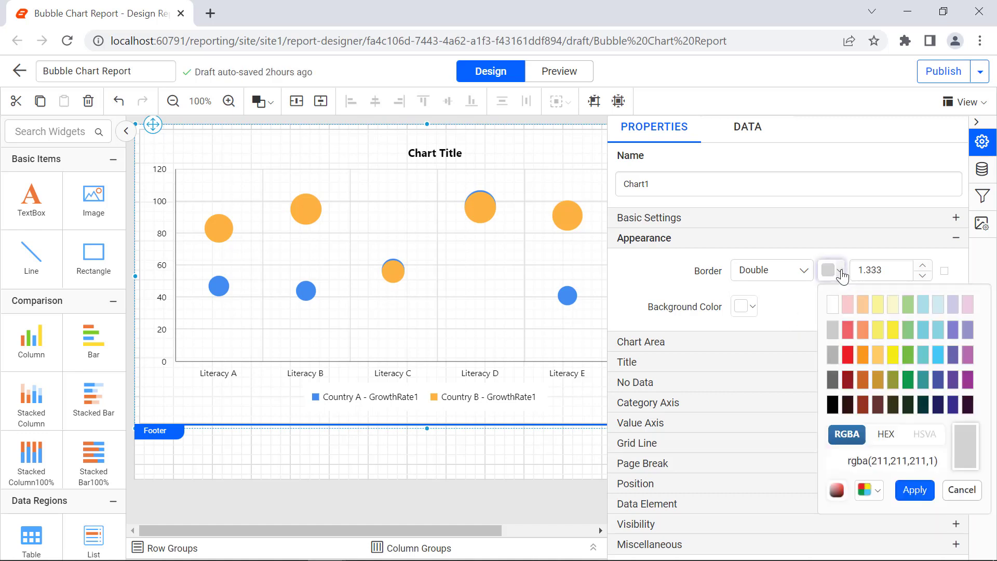
click(841, 400)
click(909, 488)
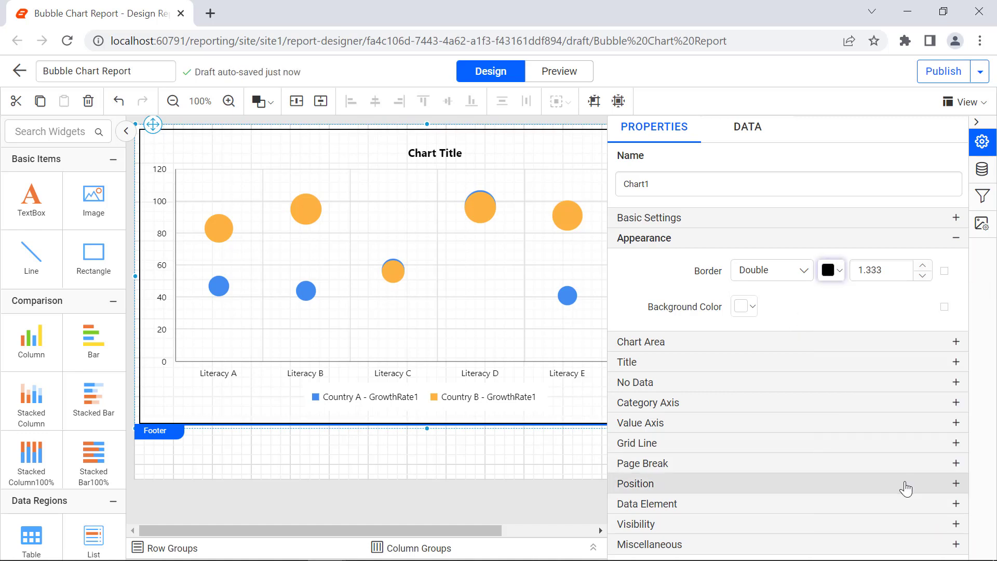
Set the chart border width to 1.833
double_click(881, 274)
text(1)
key(Down)
key(Return)
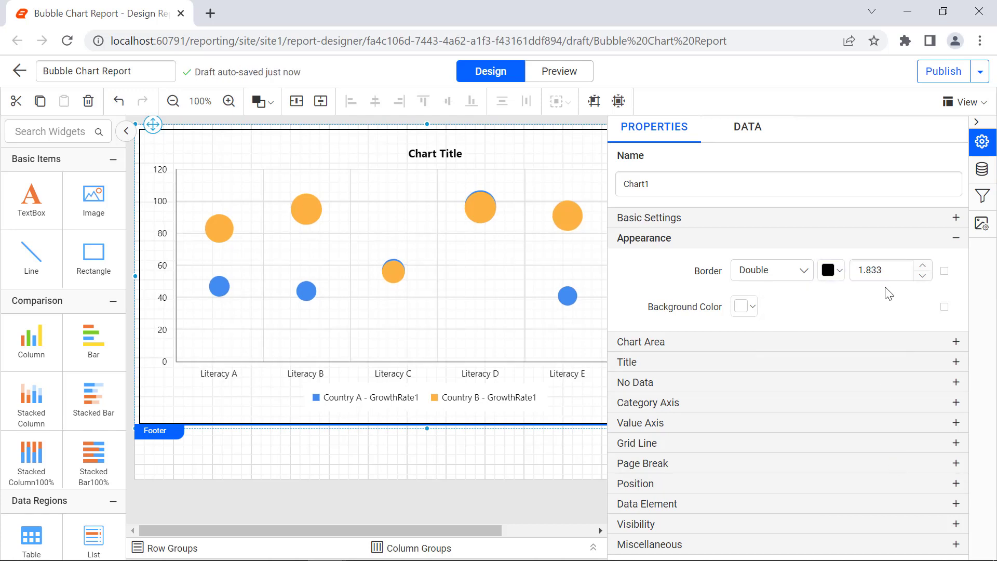
Enable Show Border in the chart area settings
click(756, 338)
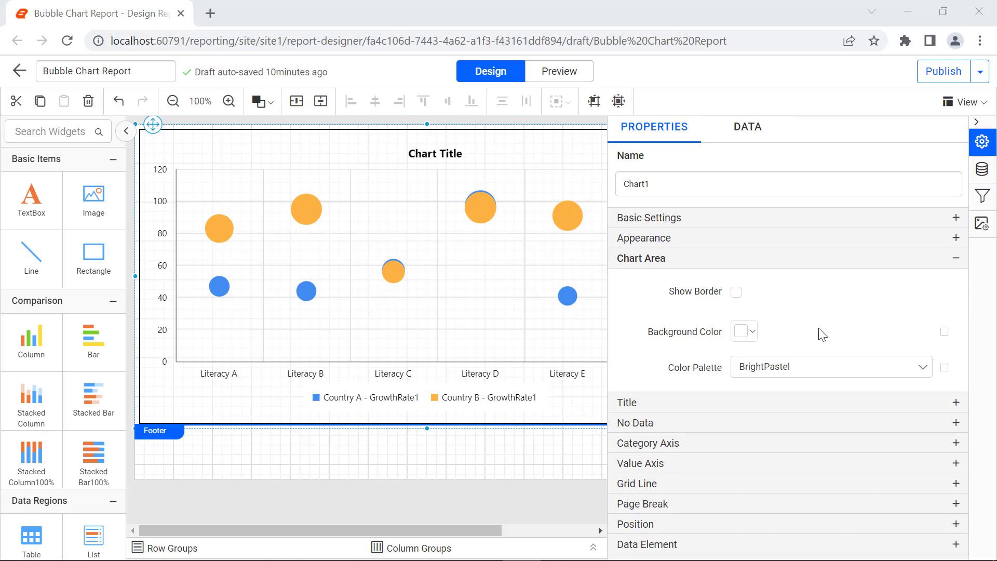
click(736, 292)
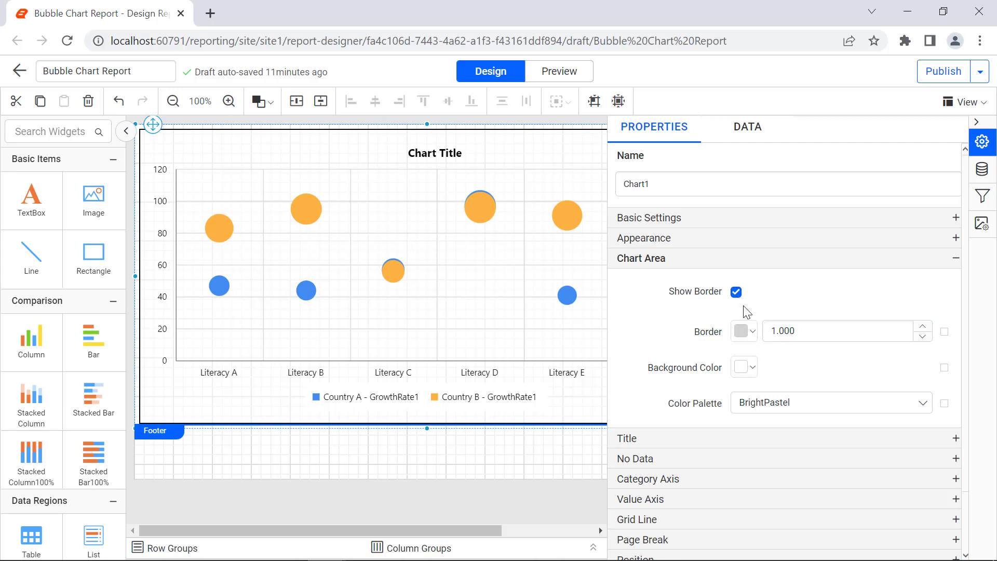
Set the chart area border color to black
click(744, 330)
click(744, 212)
click(828, 293)
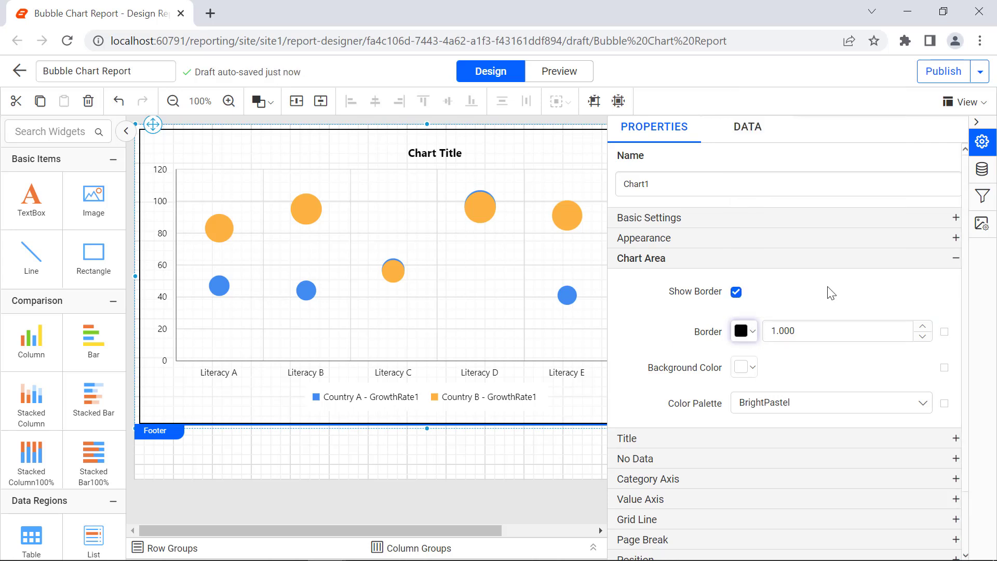
Set the chart area border width to 2
click(810, 327)
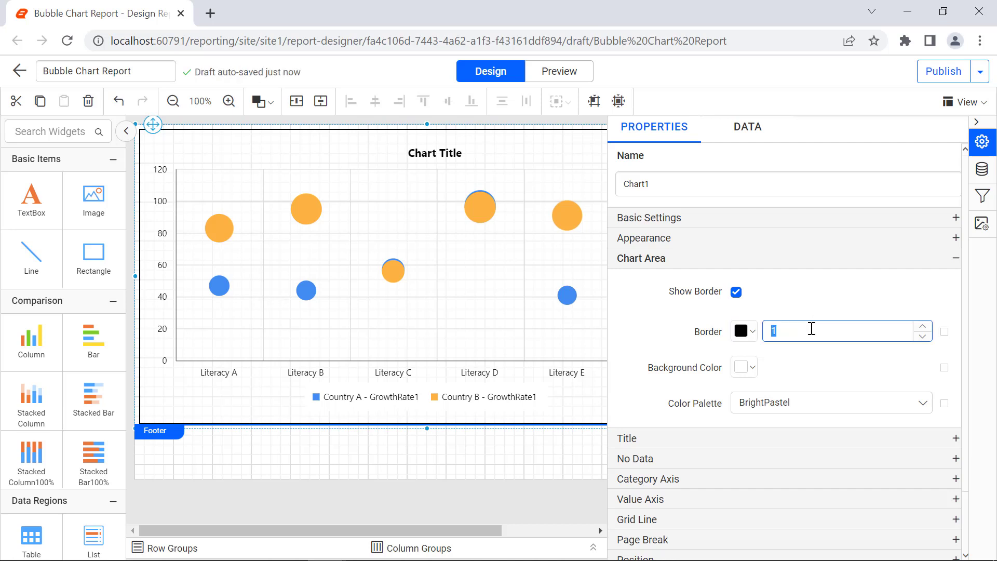
text(2)
click(821, 351)
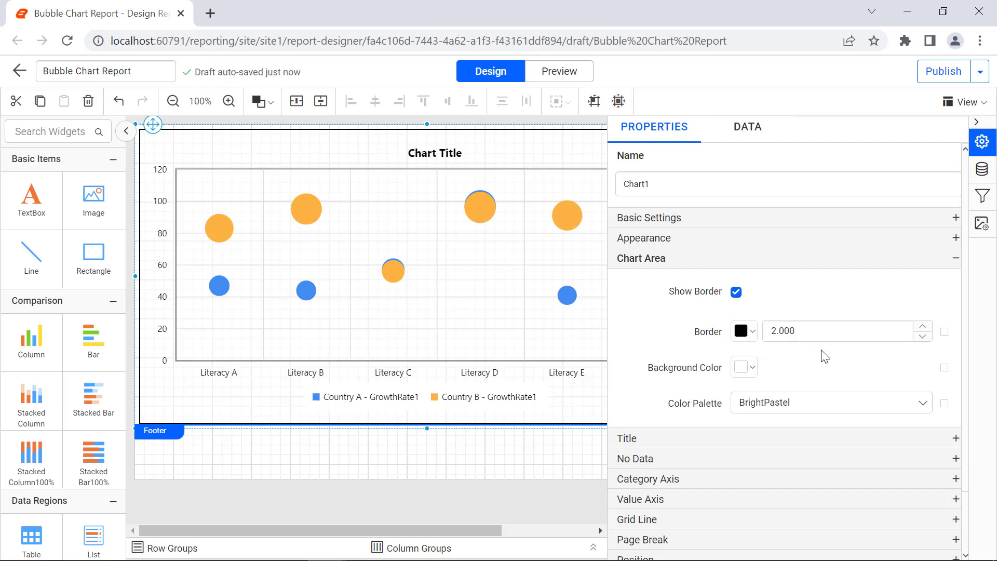
Change the chart area color palette to Pacific
click(837, 399)
click(830, 491)
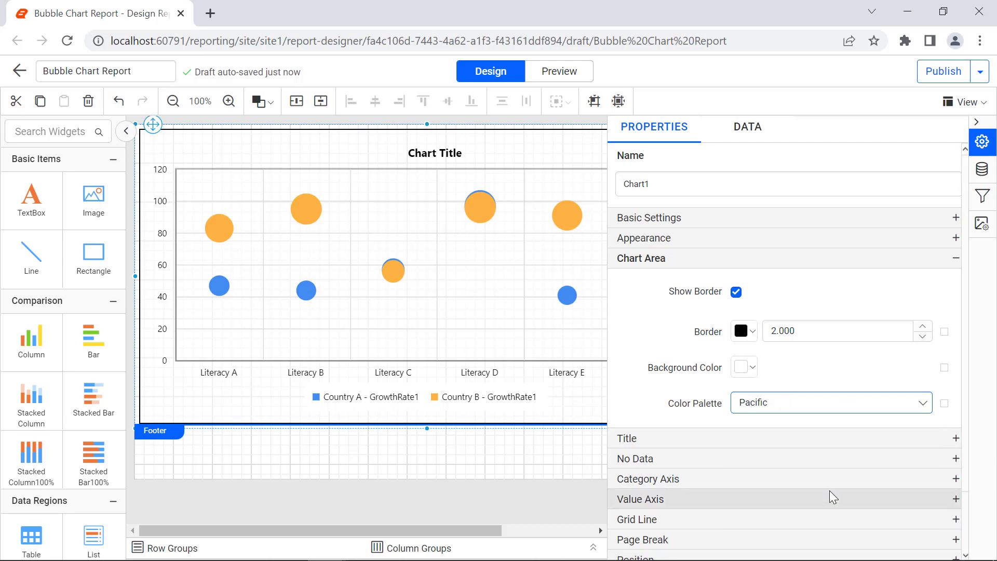
Set the chart title text to World Countries' Literacy Details
scroll(915, 441, down, 2)
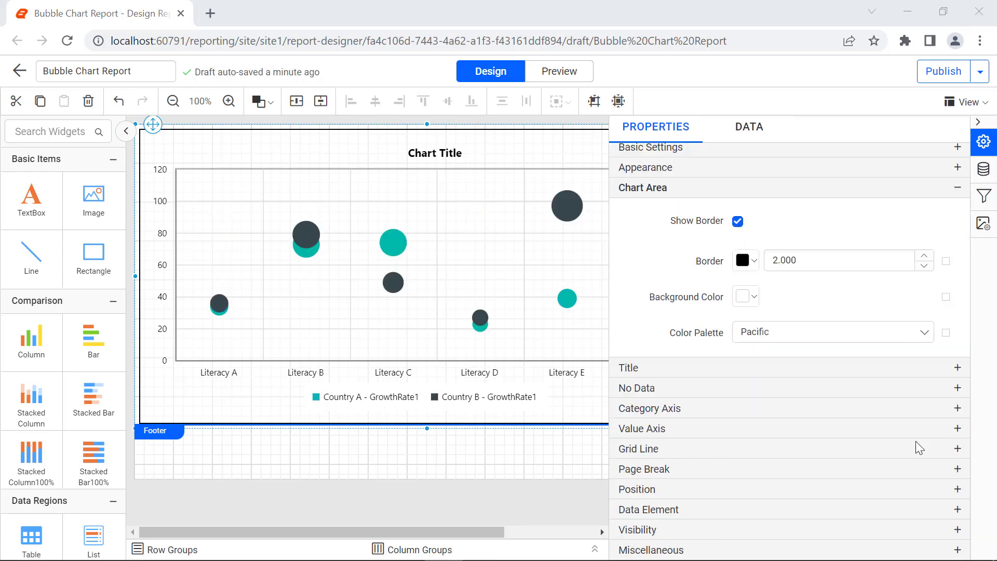
click(916, 367)
triple_click(879, 318)
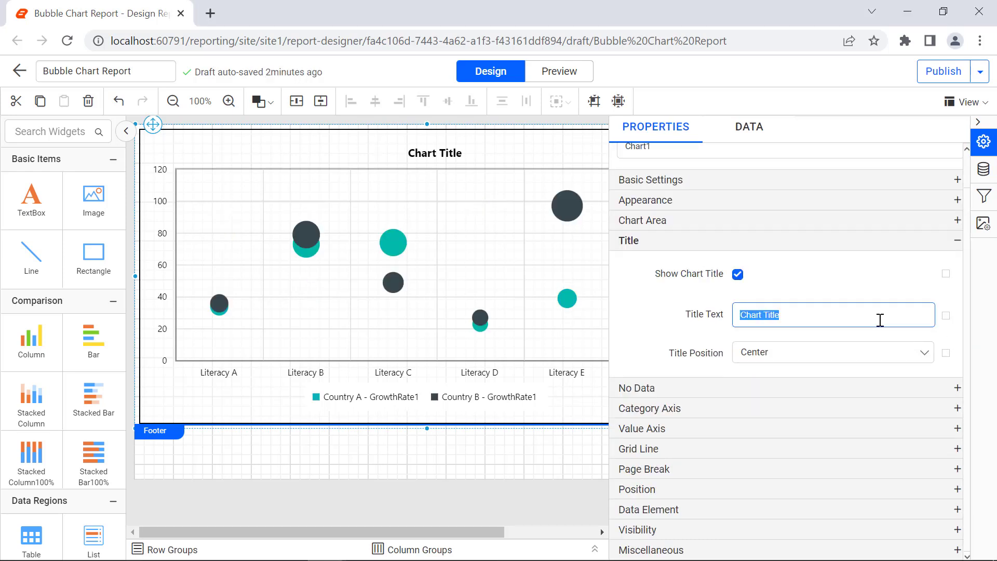
text(World Countries' Literacy Details)
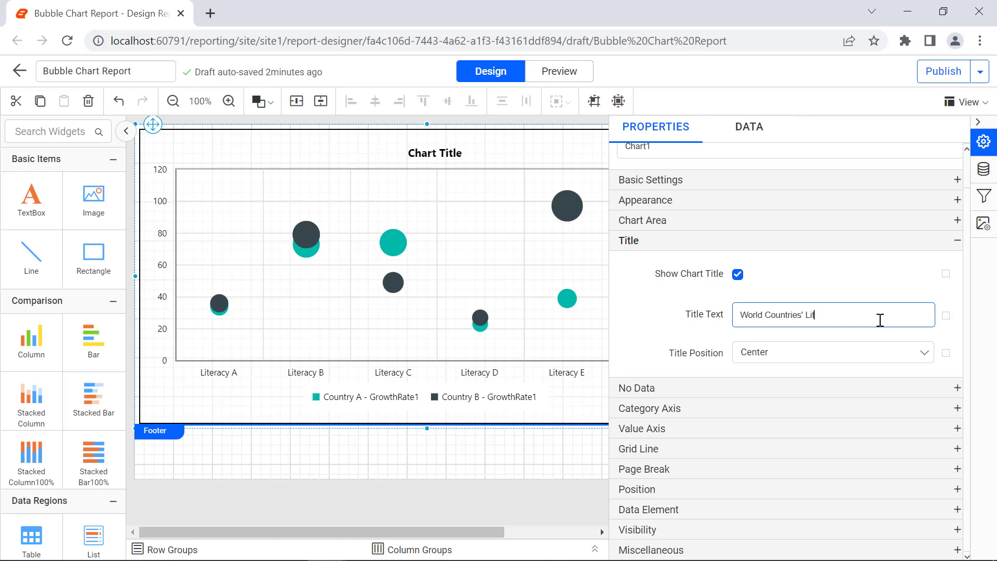
click(890, 338)
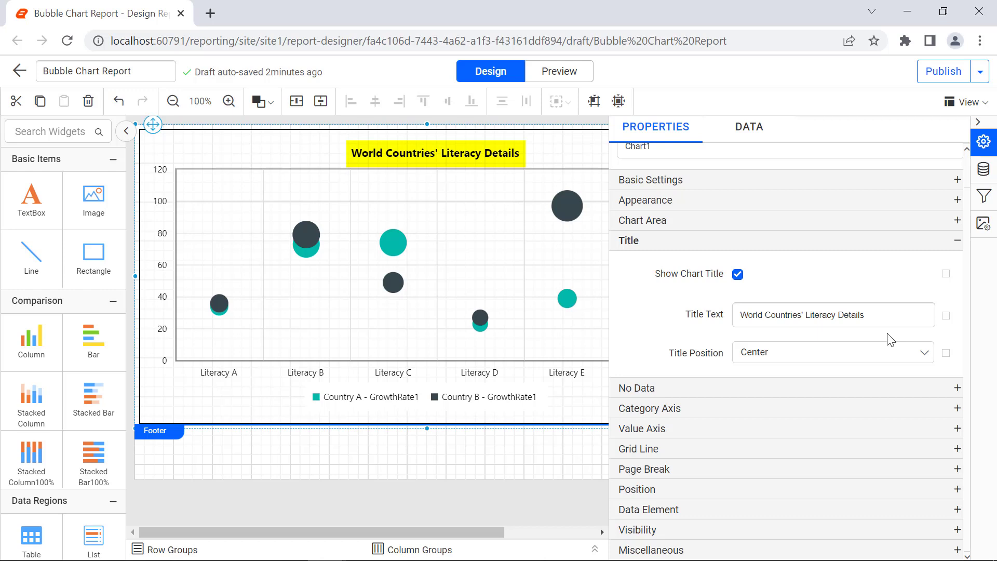
Set the no-data message to No Data to Display
click(948, 388)
click(922, 373)
text(No Data to Display)
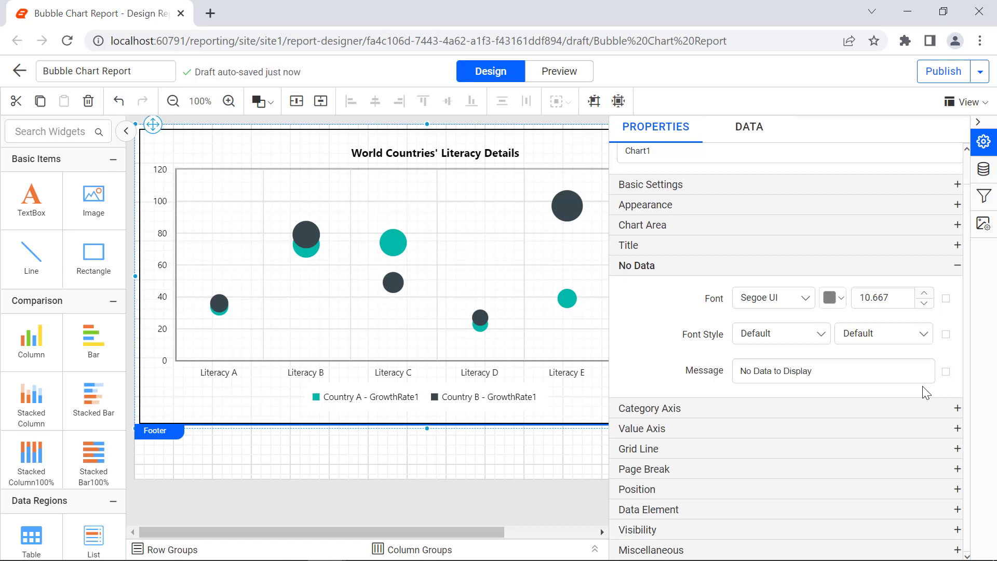
Set the category axis title to Literacy Rate
click(934, 406)
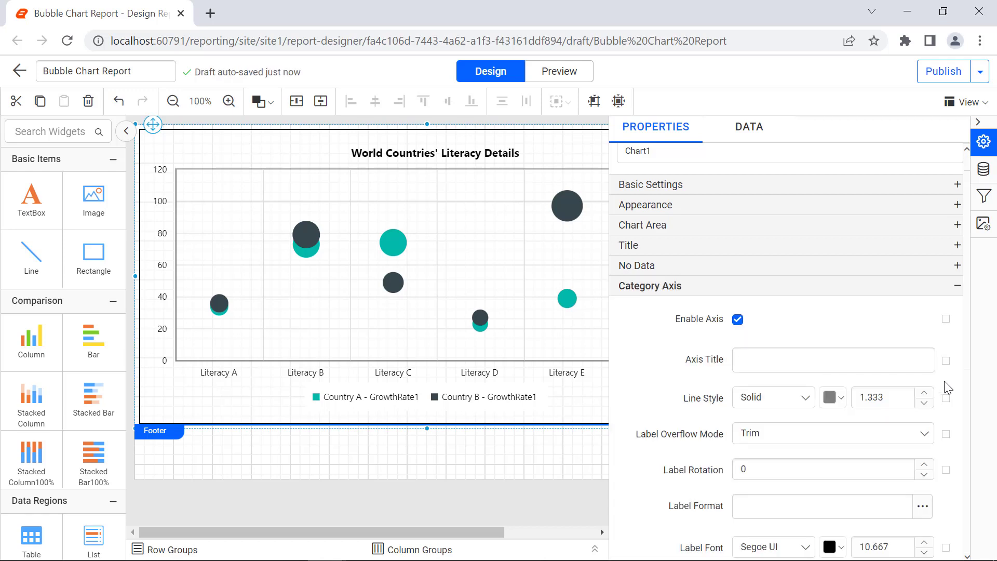
click(921, 360)
text(Literacy Rate)
click(929, 384)
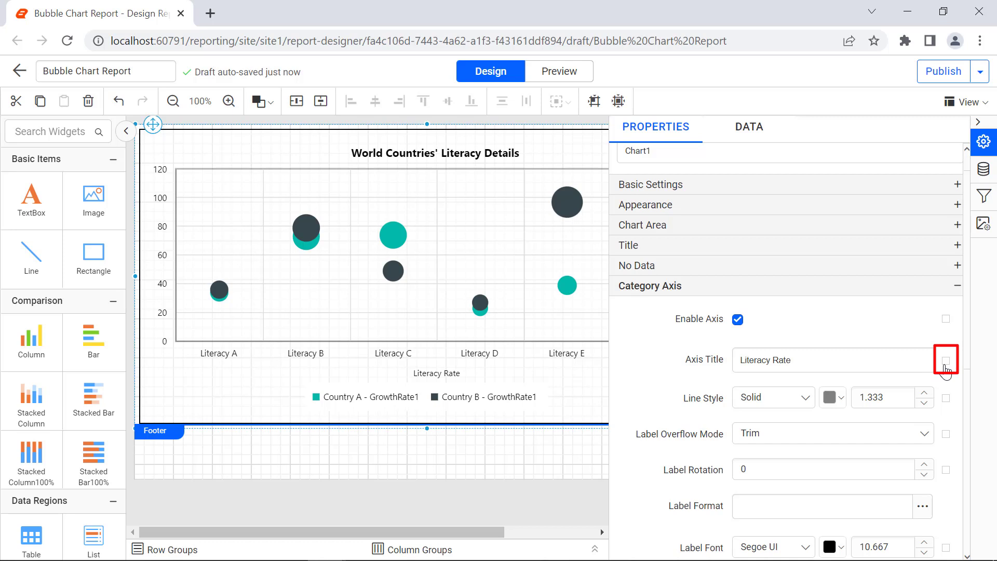
Set the category axis title font size to 13 and font weight to Bold in its advanced options
click(944, 361)
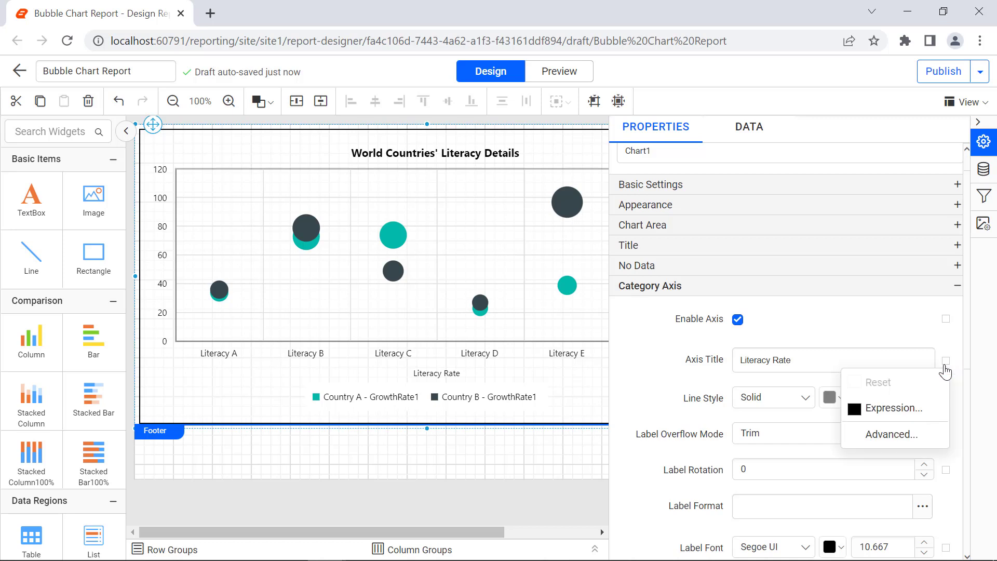
click(933, 434)
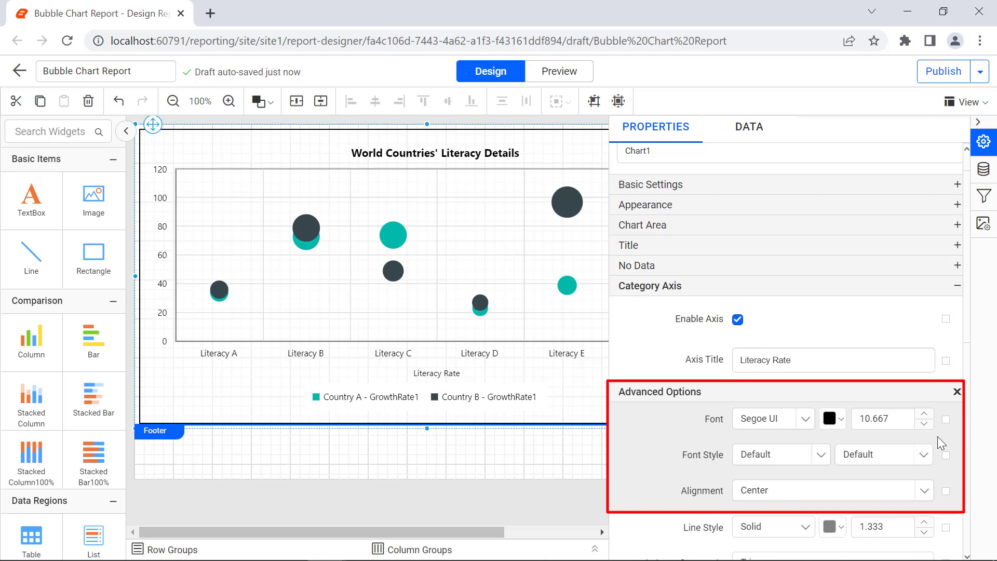
click(898, 421)
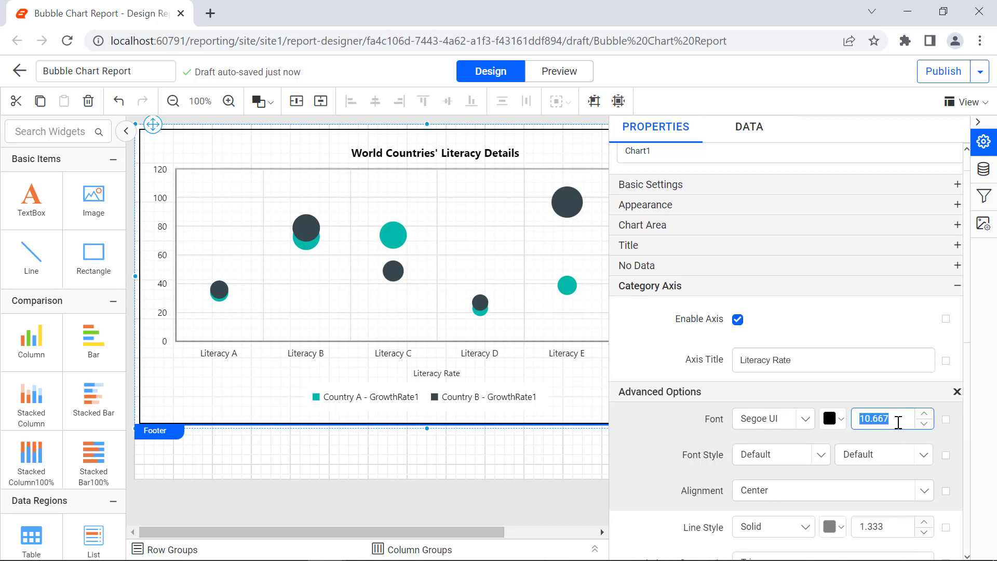
text(13)
click(896, 433)
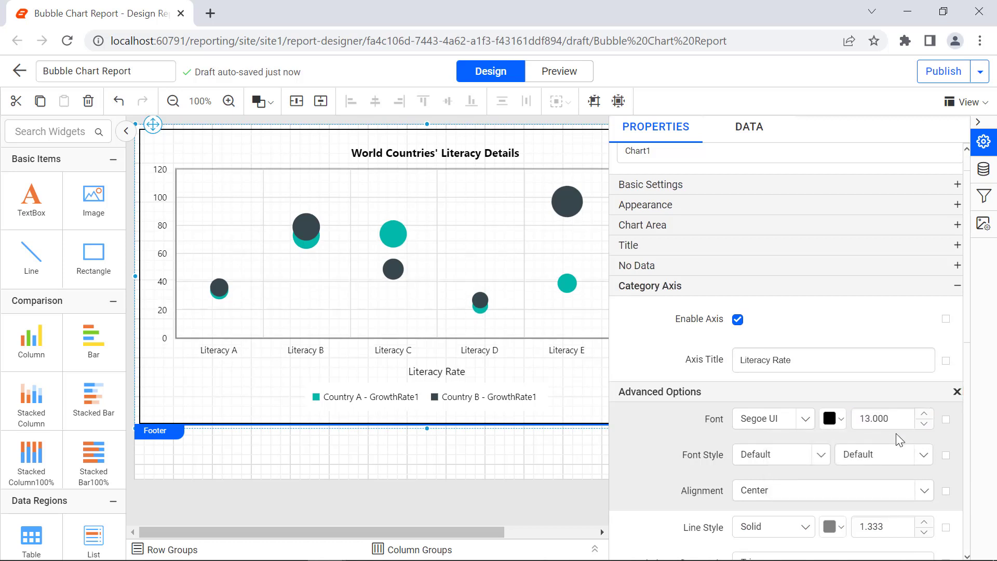
click(900, 455)
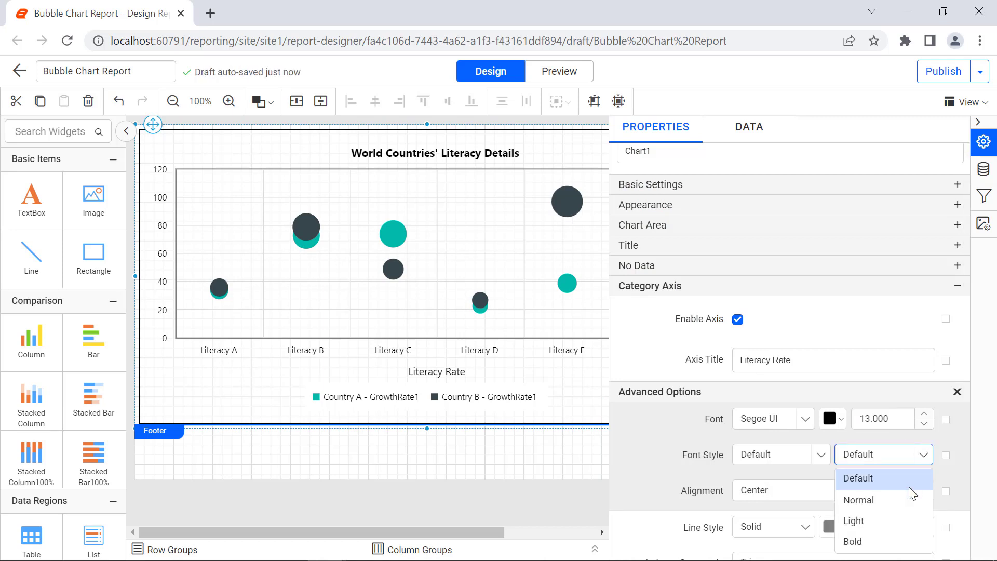
click(908, 539)
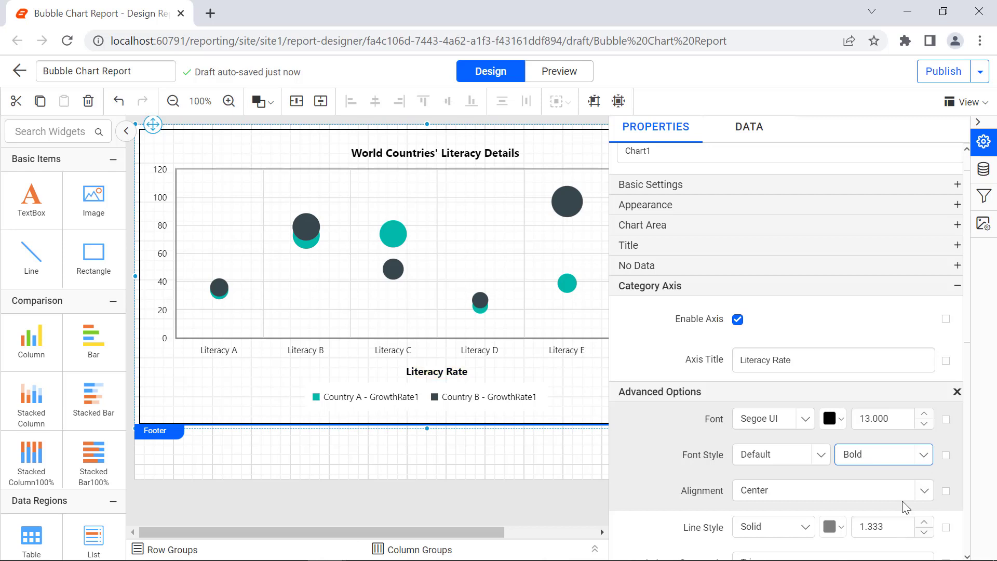
click(957, 392)
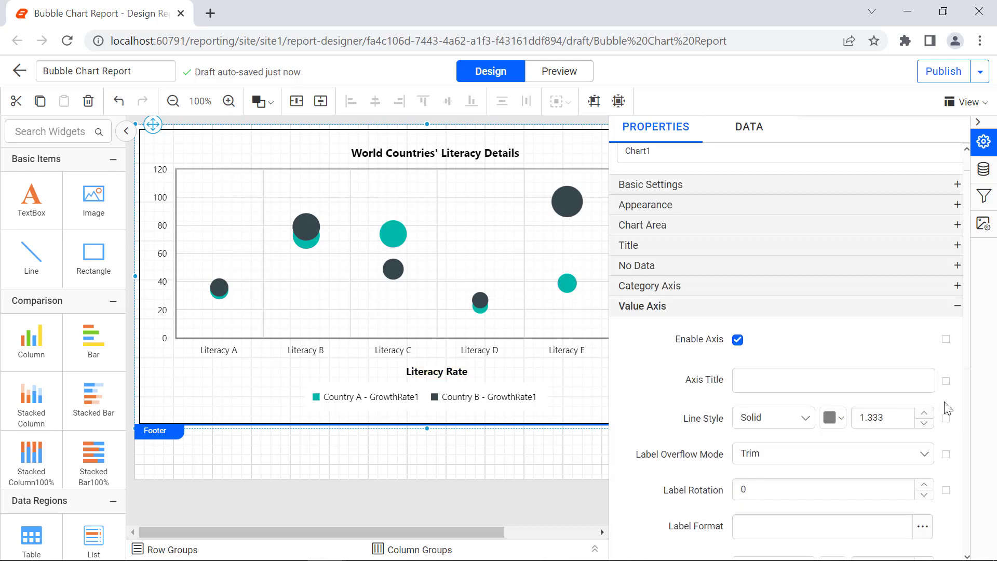
Set the value axis title to GDP Growth Rate
click(917, 388)
text(GDP G)
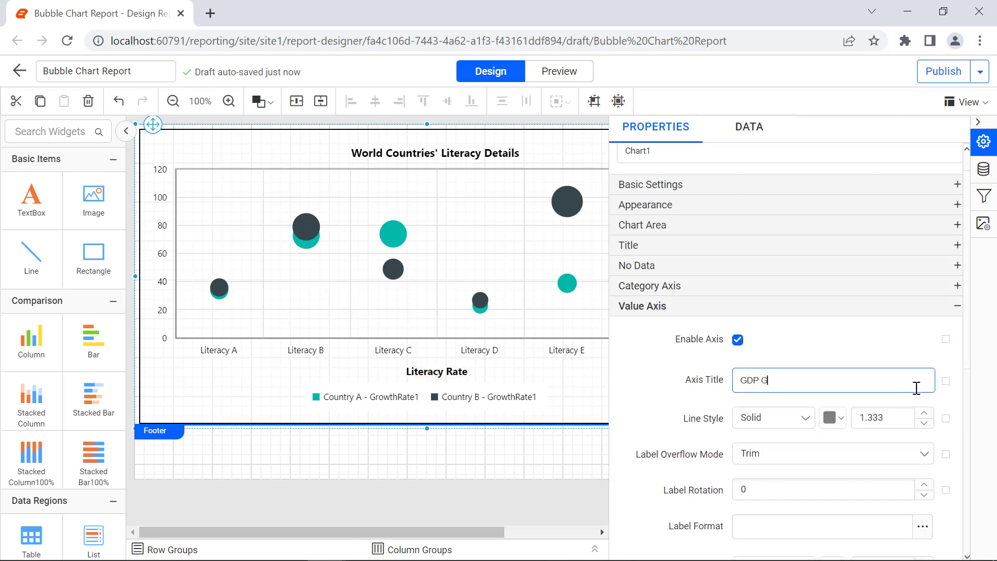
text(rowth Rate)
key(Return)
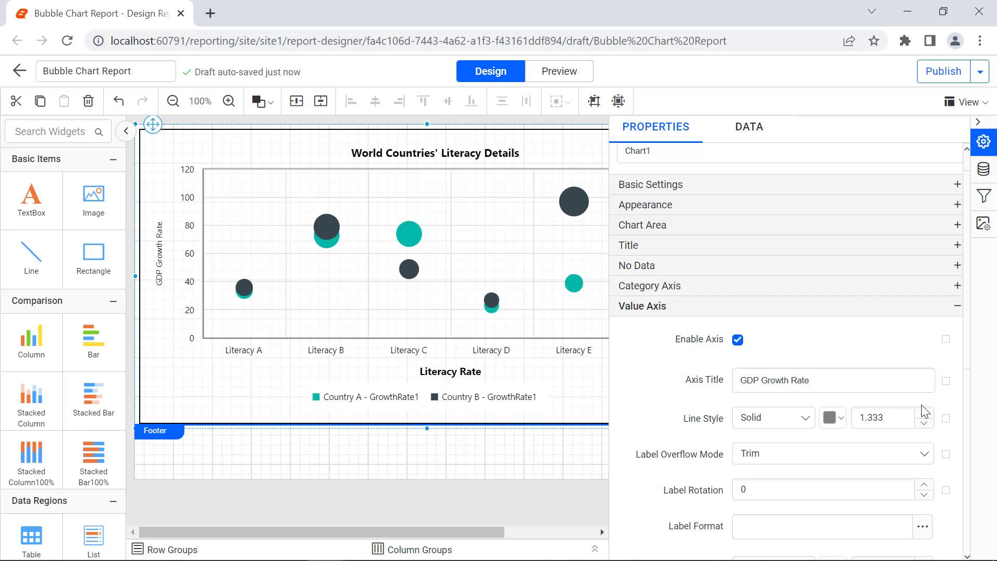
Set the value axis title font size to 13 and font weight to Bold in its advanced options
click(944, 382)
click(891, 454)
double_click(883, 438)
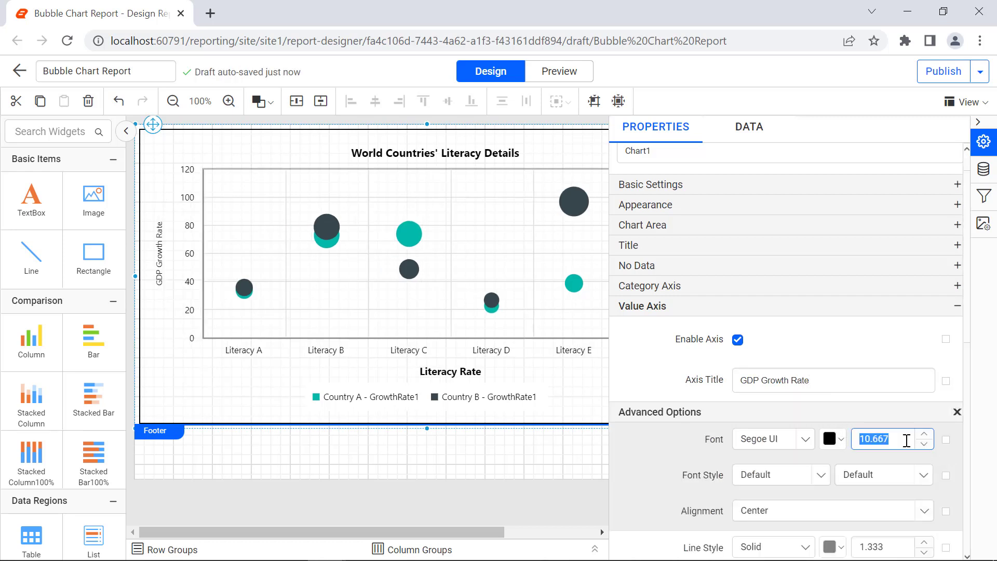
text(13)
click(912, 474)
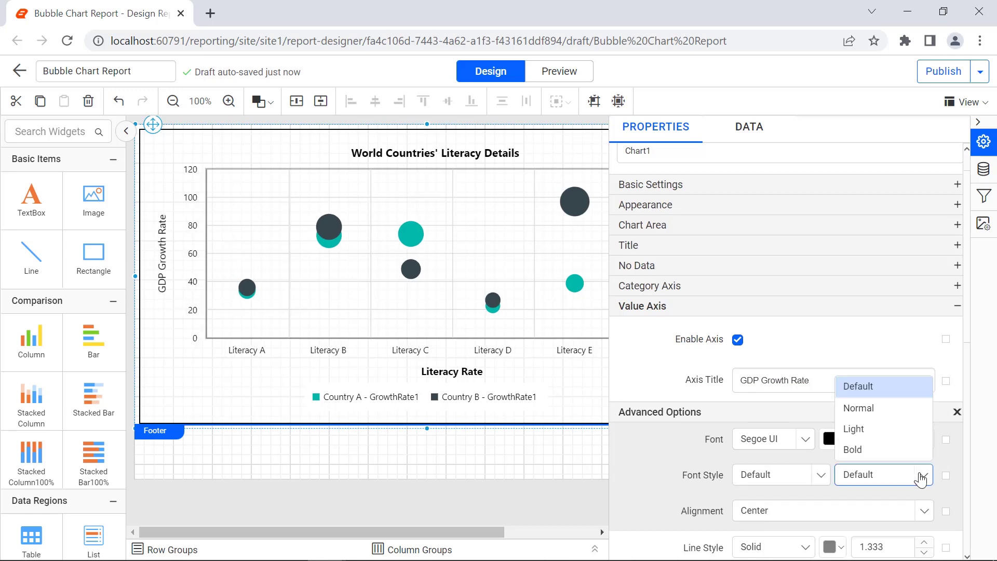
click(910, 452)
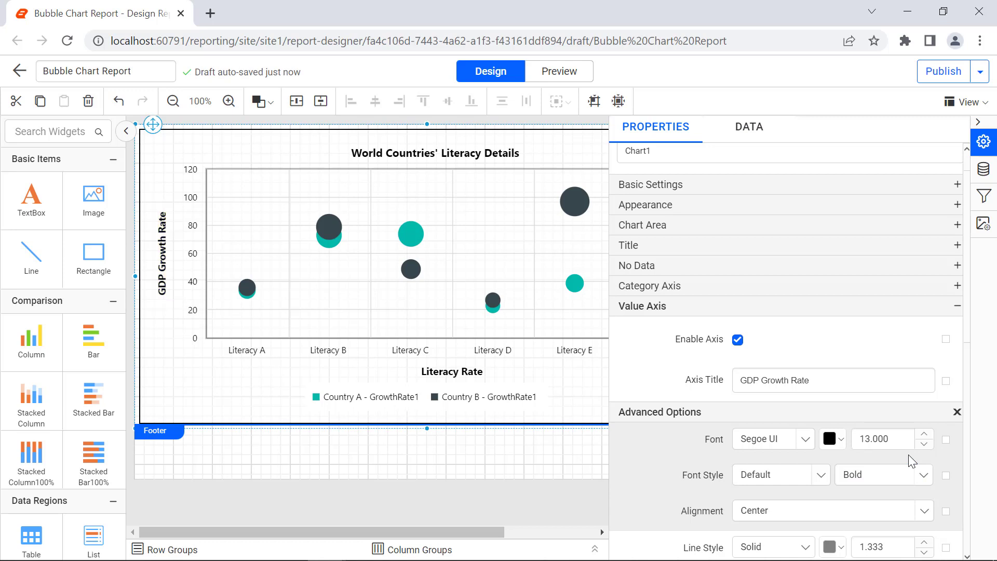
click(957, 412)
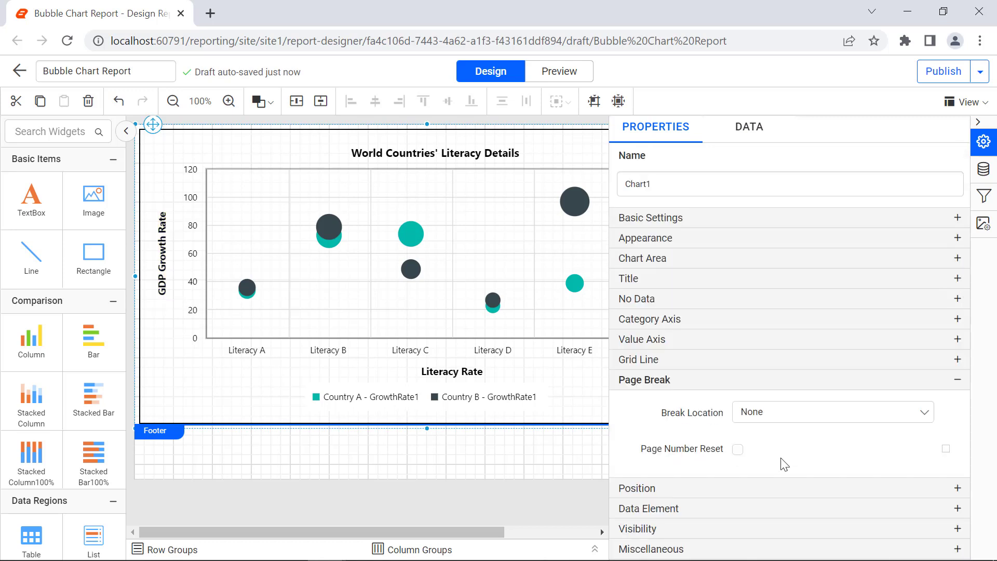
Toggle the Page Number Reset option in the chart's page break settings
click(737, 449)
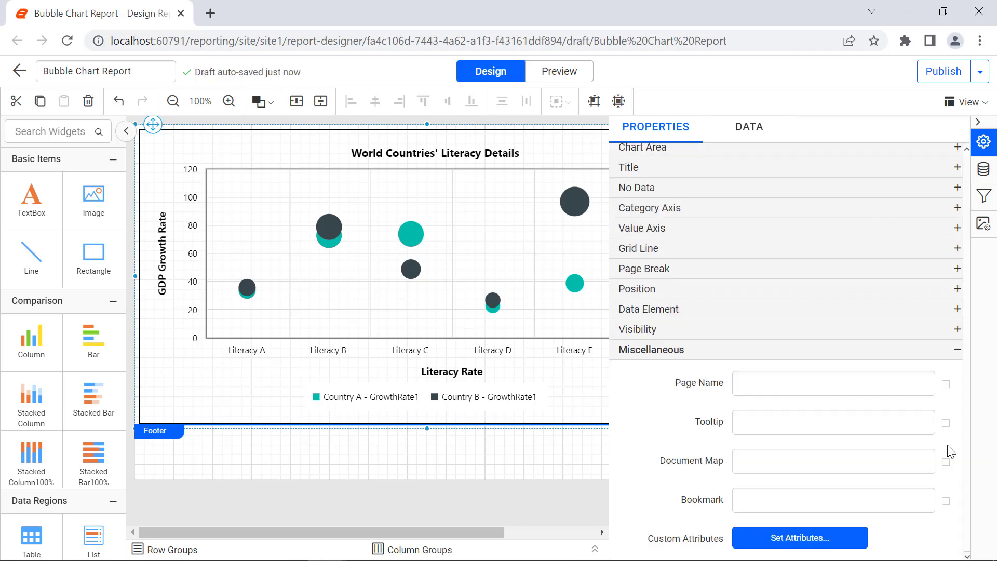
Set the chart tooltip to Growth Rate Report
click(910, 423)
text(Growth Rate Report)
click(915, 447)
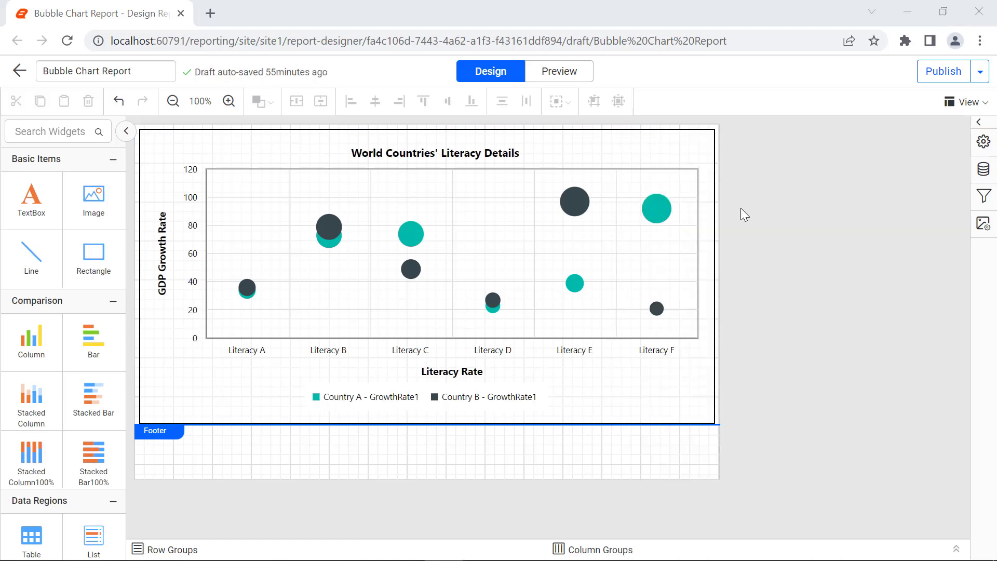
Preview the report
click(590, 78)
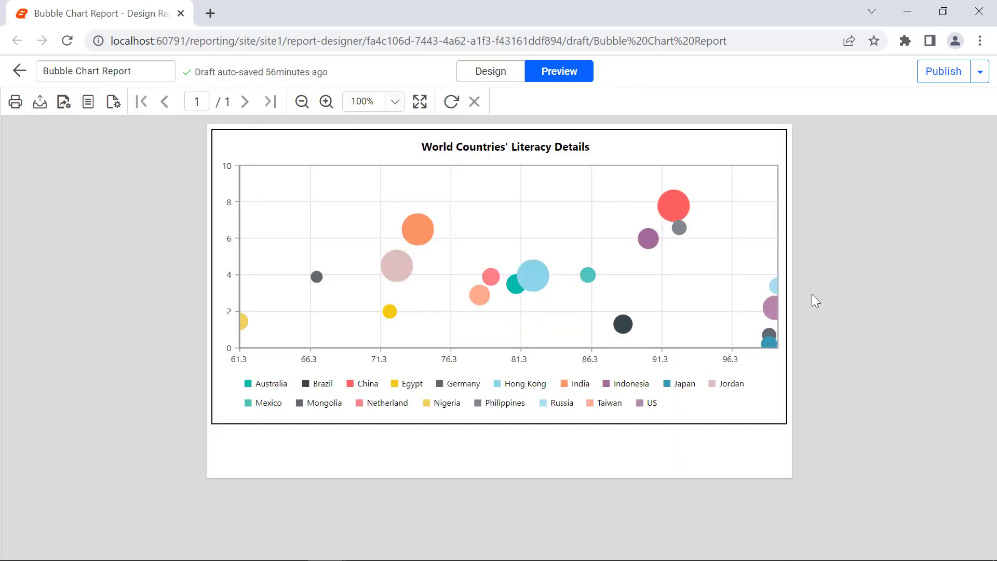